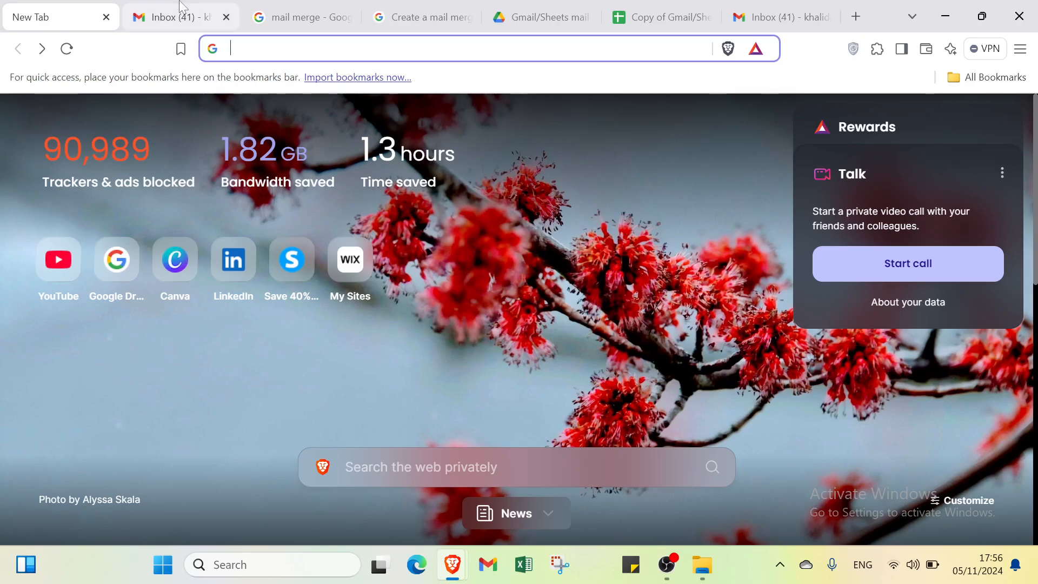
Step: Look over the open Gmail inbox, mail merge search results, Apps Script guide, copy-document page, copied spreadsheet and draft email
{"action": "left_click", "coordinate": [210, 17]}
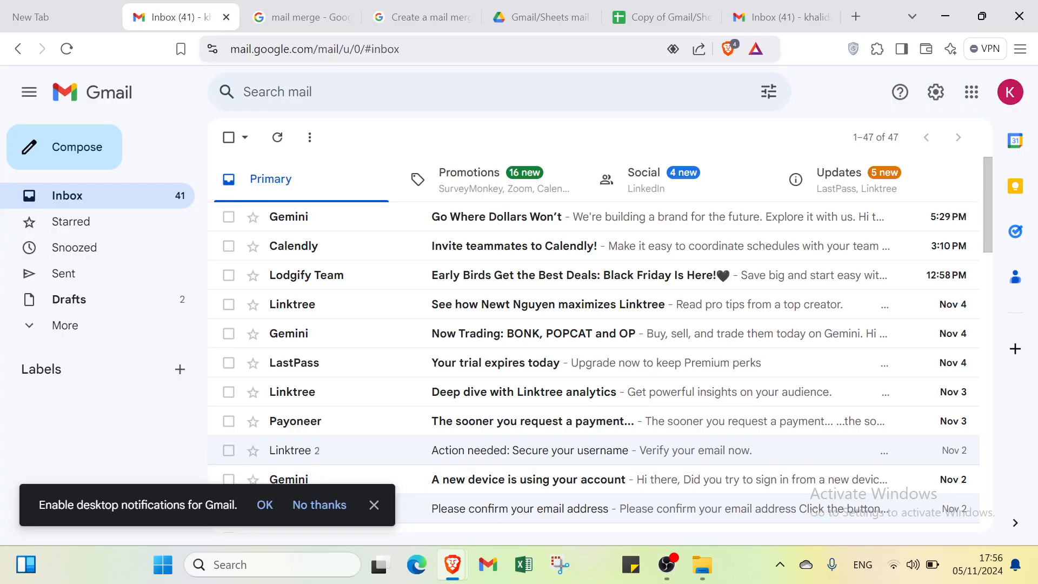
{"action": "left_click", "coordinate": [303, 16]}
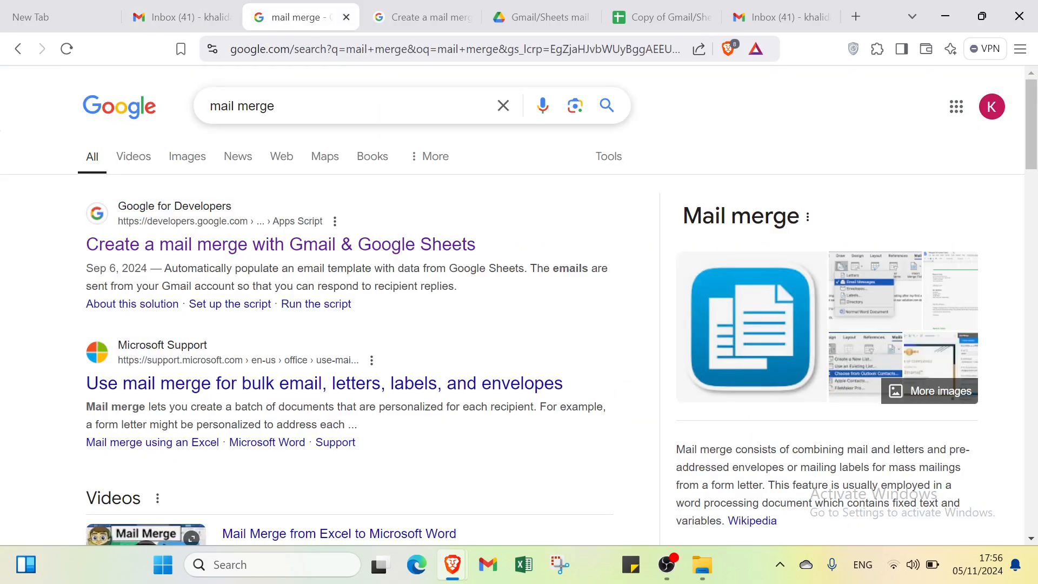
{"action": "left_click", "coordinate": [408, 19]}
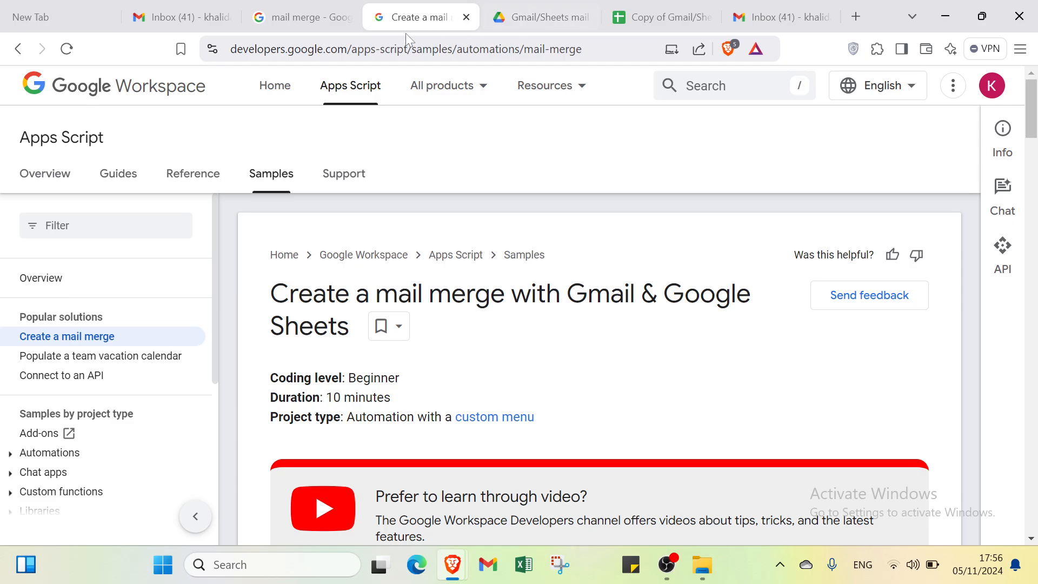
{"action": "left_click", "coordinate": [500, 26]}
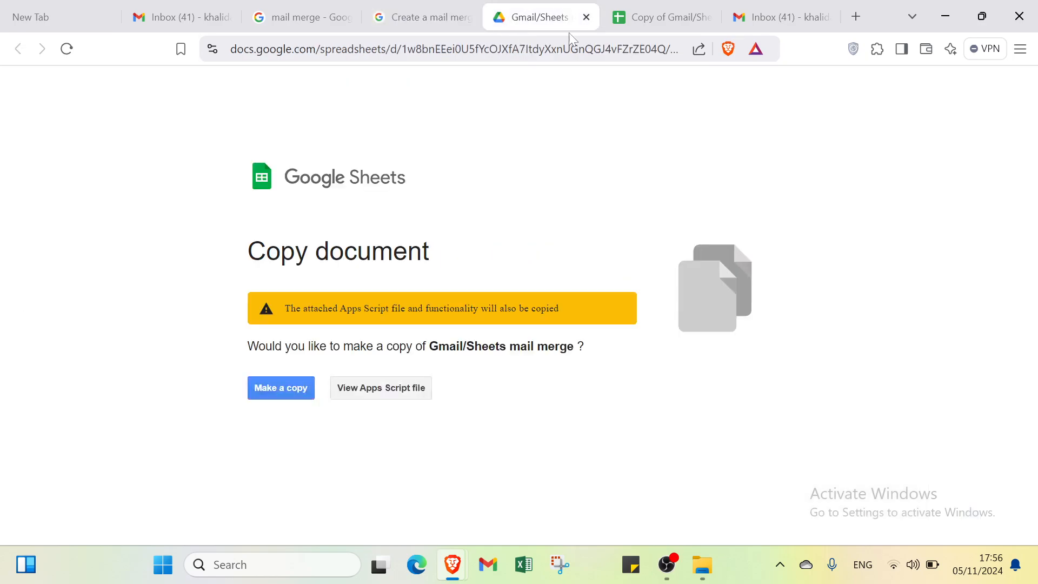
{"action": "left_click", "coordinate": [635, 16]}
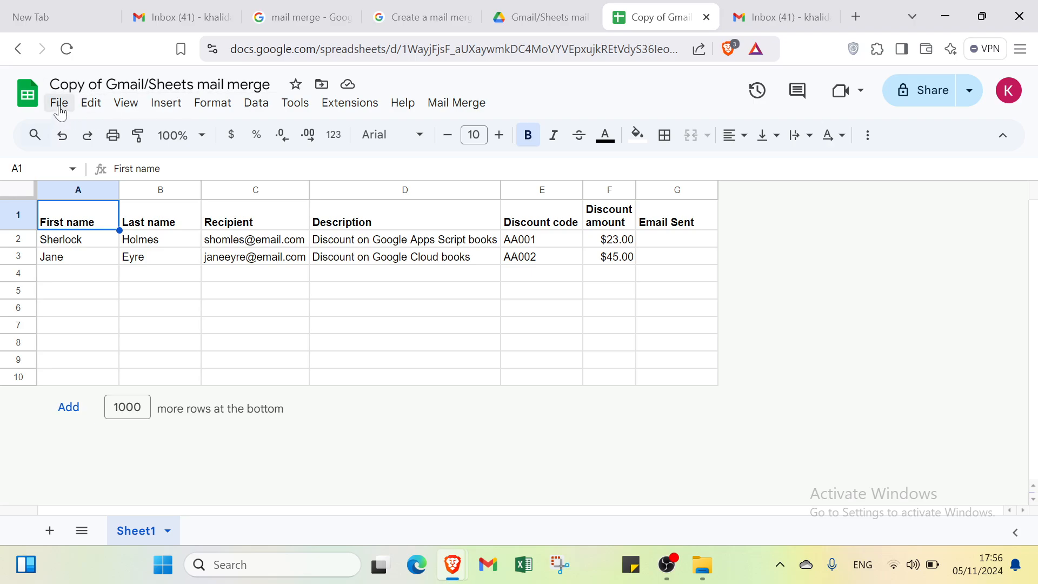
{"action": "left_click", "coordinate": [745, 22]}
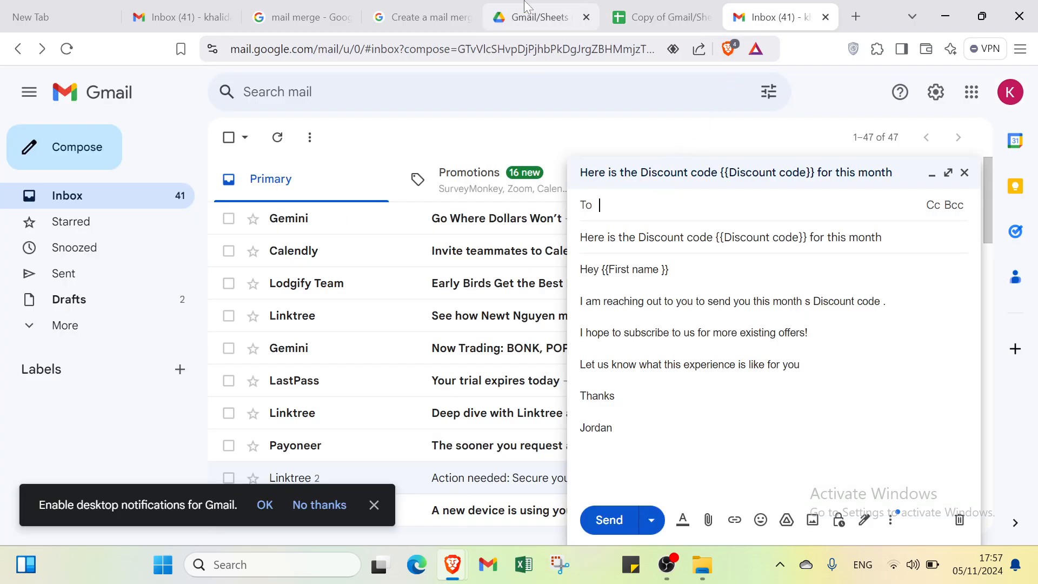
{"action": "left_click", "coordinate": [38, 16]}
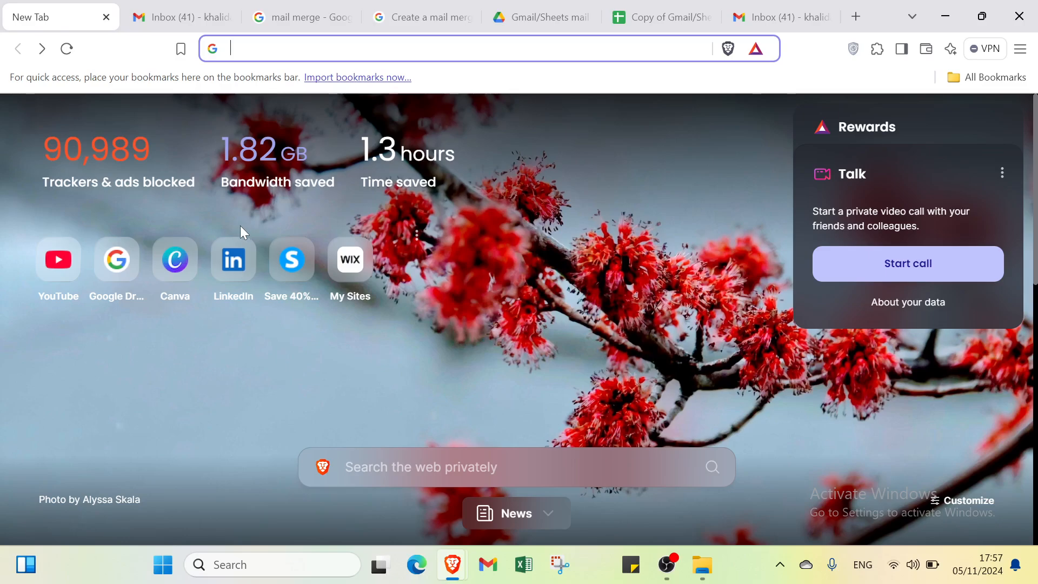
Step: Check which Google account is signed in to the Gmail inbox
{"action": "left_click", "coordinate": [182, 12]}
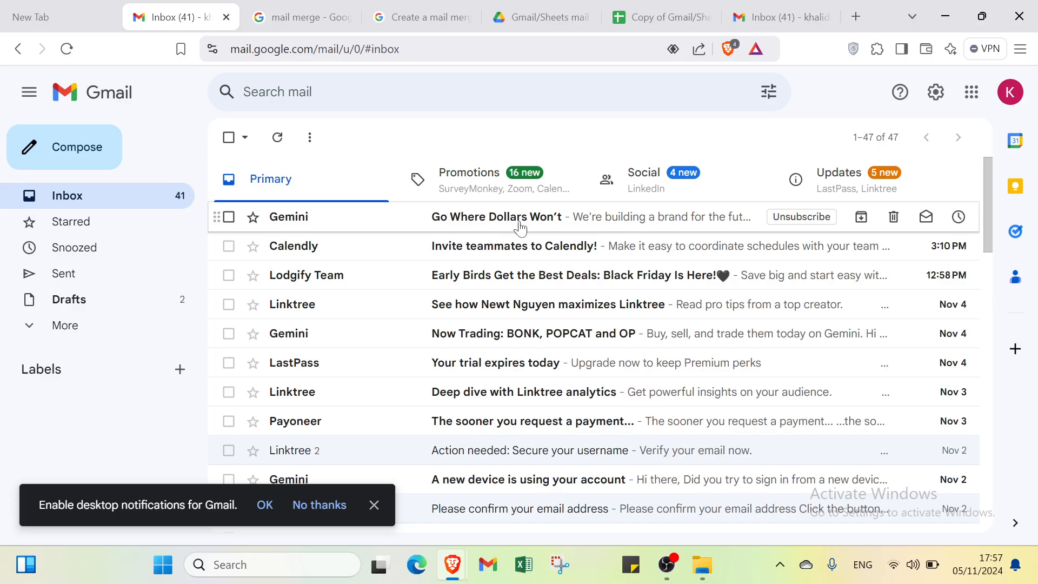
{"action": "left_click", "coordinate": [1014, 95]}
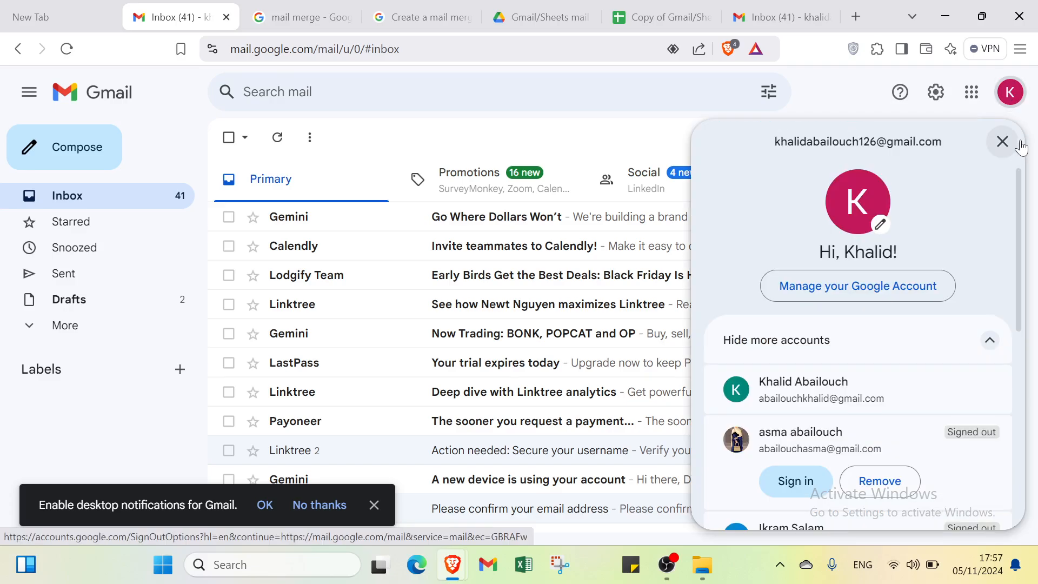
{"action": "left_click", "coordinate": [1002, 141]}
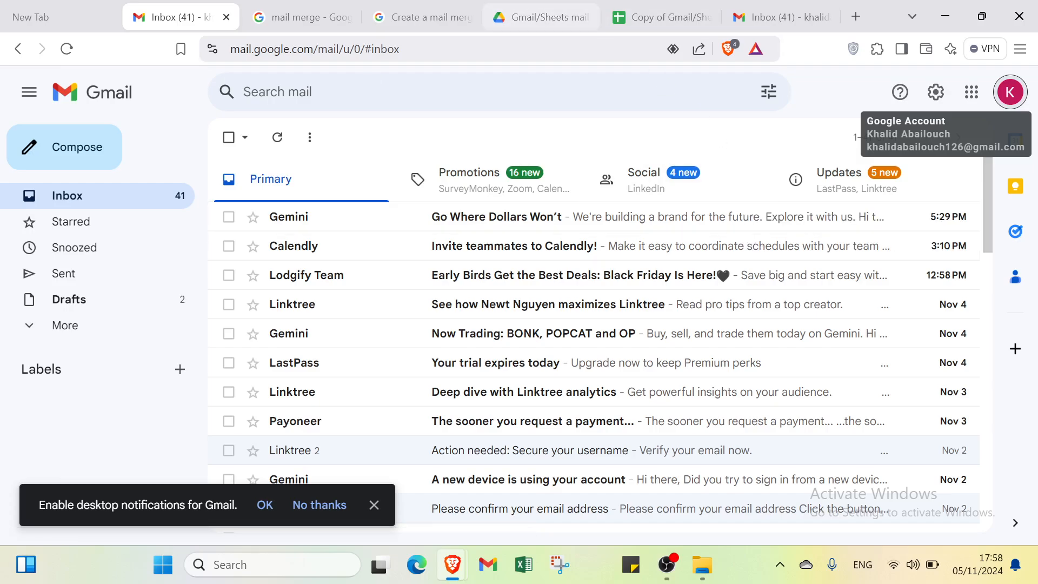
Step: View the "Create a mail merge with Gmail & Google Sheets" guide from the mail merge search and skim its prerequisites and script setup
{"action": "left_click", "coordinate": [307, 12]}
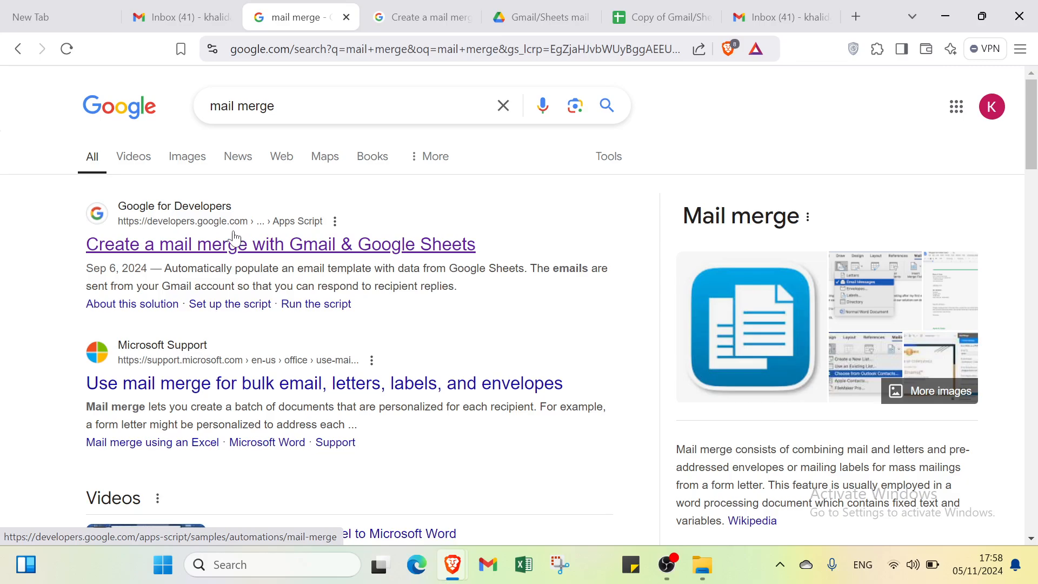
{"action": "left_click", "coordinate": [409, 9]}
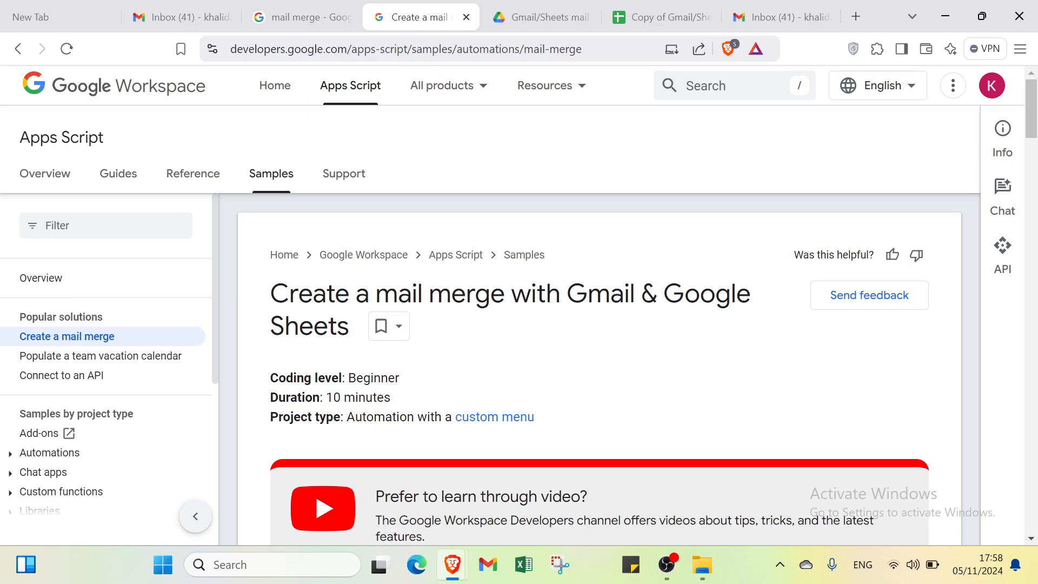
{"action": "scroll", "coordinate": [302, 302], "scroll_direction": "down", "scroll_amount": 15}
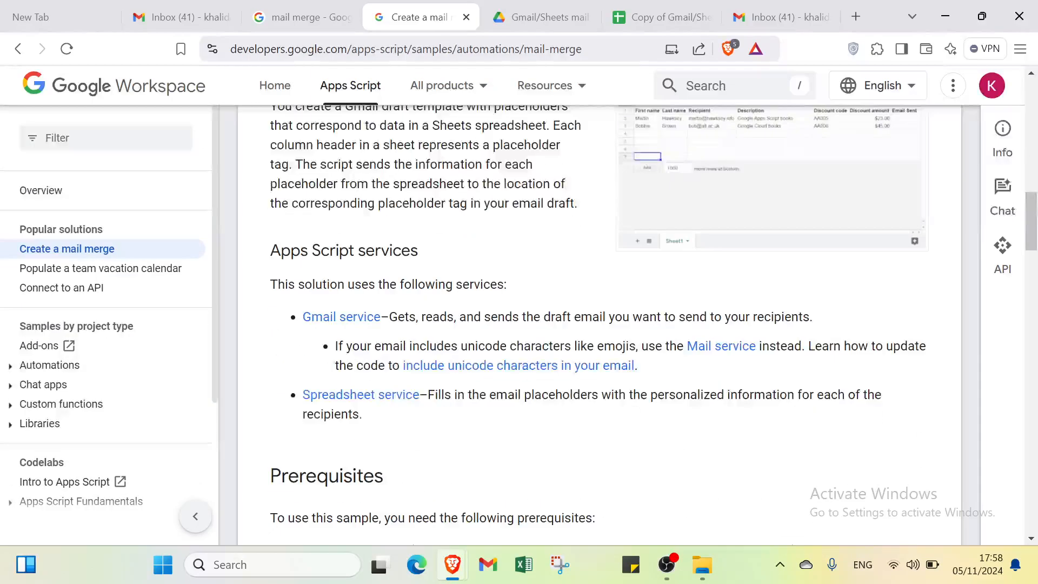
{"action": "scroll", "coordinate": [303, 302], "scroll_direction": "down", "scroll_amount": 8}
{"action": "scroll", "coordinate": [303, 303], "scroll_direction": "up", "scroll_amount": 6}
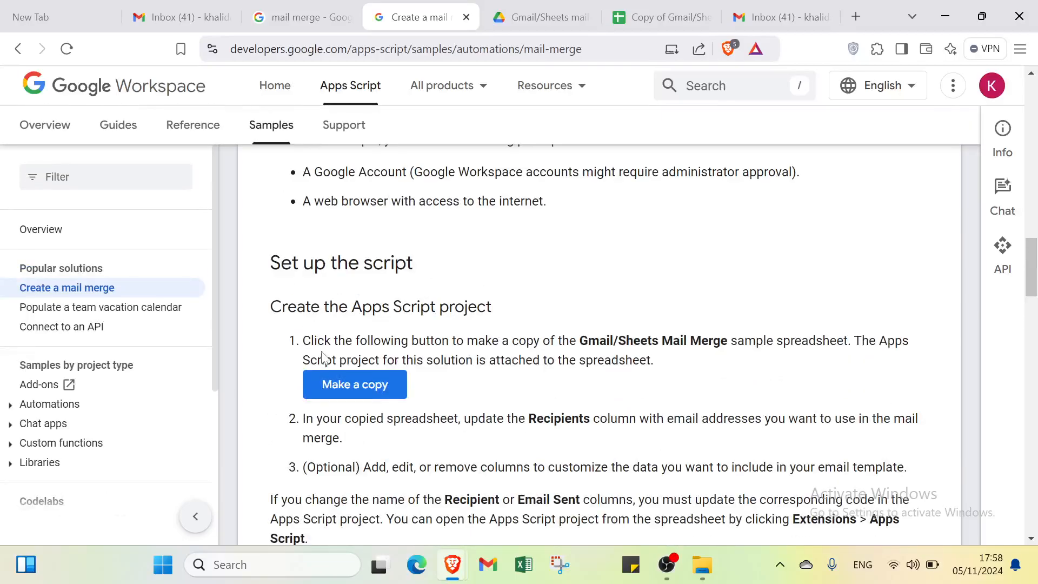
{"action": "scroll", "coordinate": [327, 356], "scroll_direction": "up", "scroll_amount": 5}
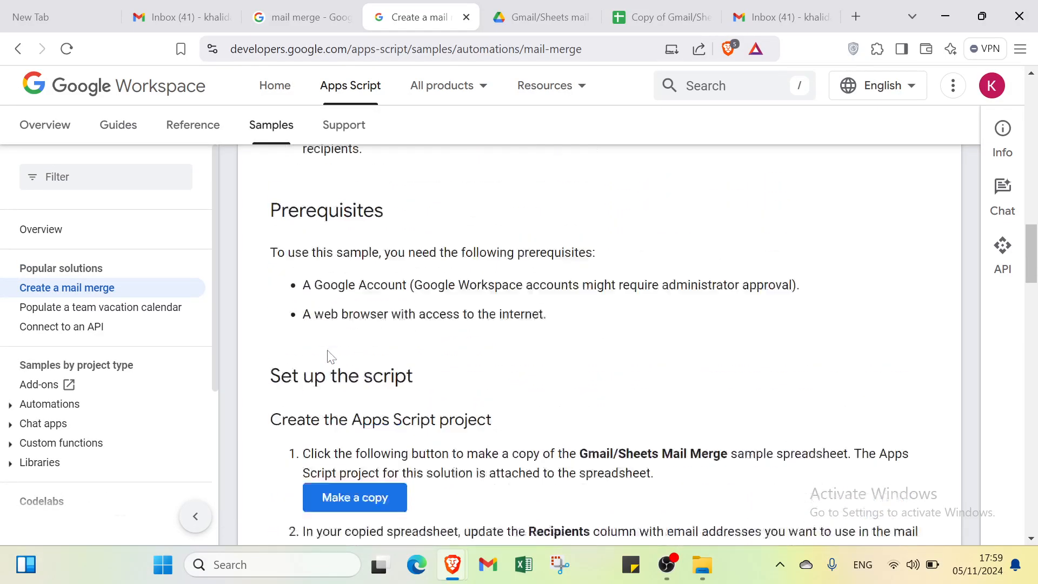
{"action": "scroll", "coordinate": [328, 355], "scroll_direction": "up", "scroll_amount": 12}
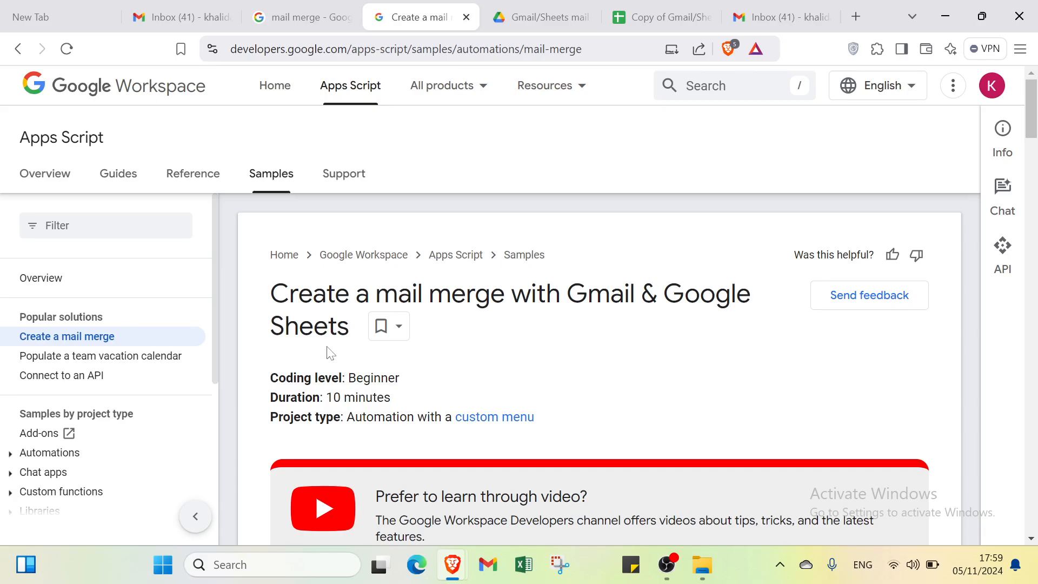
Step: Read the mail merge guide's objectives, solution description, prerequisites and instructions for creating the Apps Script project
{"action": "scroll", "coordinate": [405, 393], "scroll_direction": "down", "scroll_amount": 5}
{"action": "scroll", "coordinate": [405, 393], "scroll_direction": "down", "scroll_amount": 3}
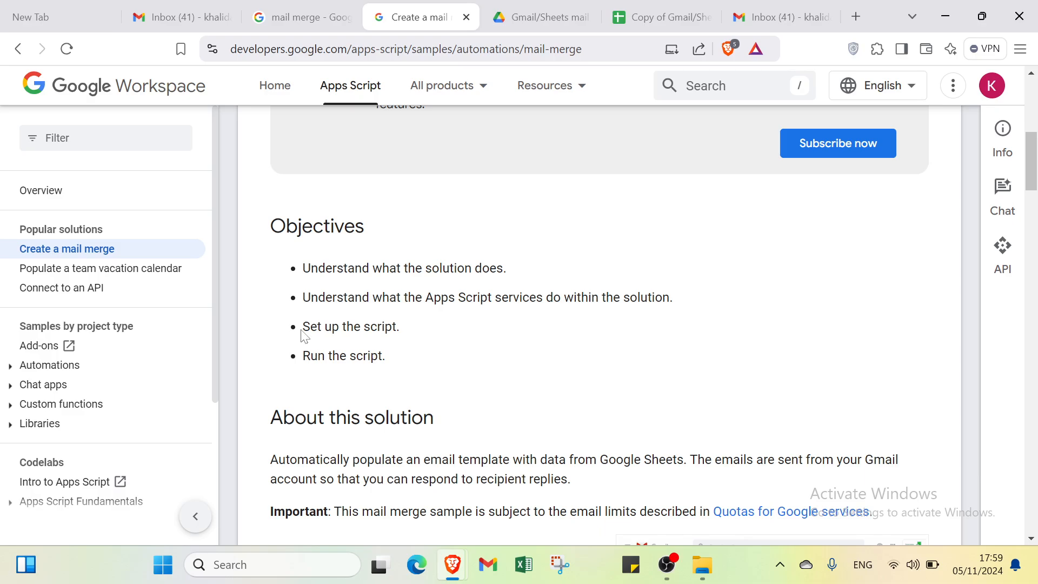
{"action": "scroll", "coordinate": [387, 340], "scroll_direction": "down", "scroll_amount": 8}
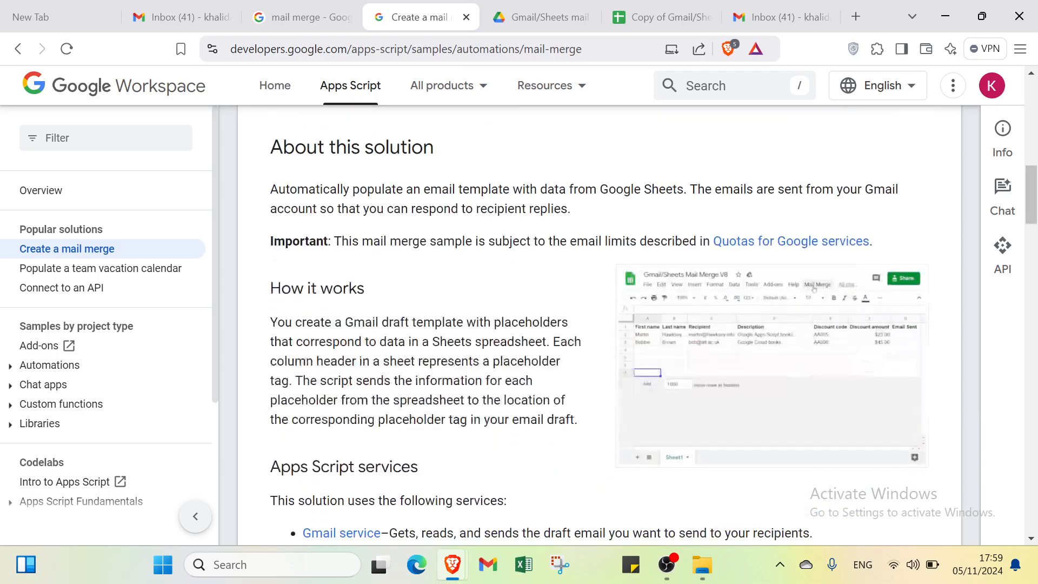
{"action": "scroll", "coordinate": [595, 325], "scroll_direction": "up", "scroll_amount": 4}
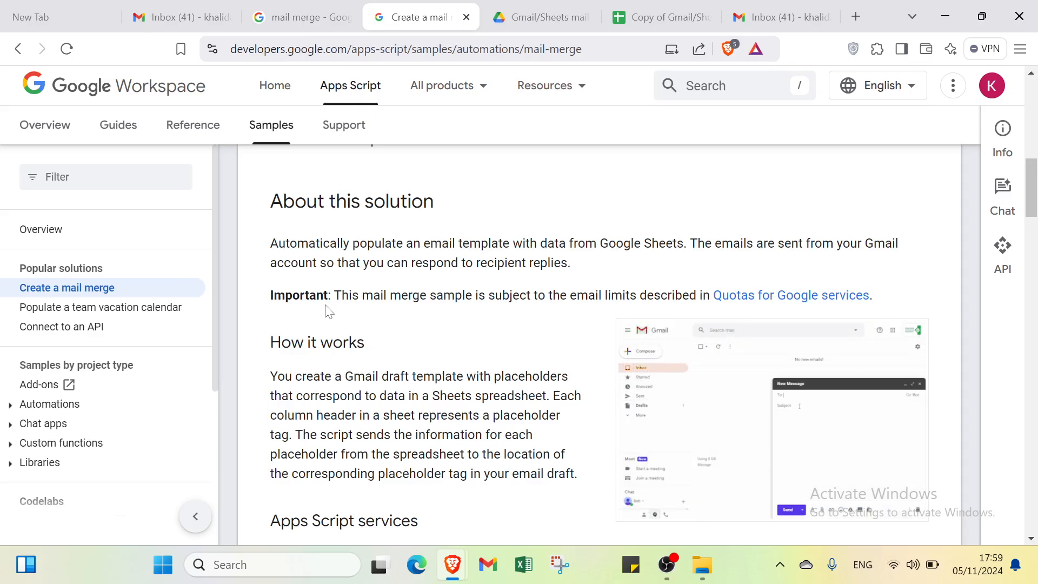
{"action": "scroll", "coordinate": [782, 352], "scroll_direction": "down", "scroll_amount": 2}
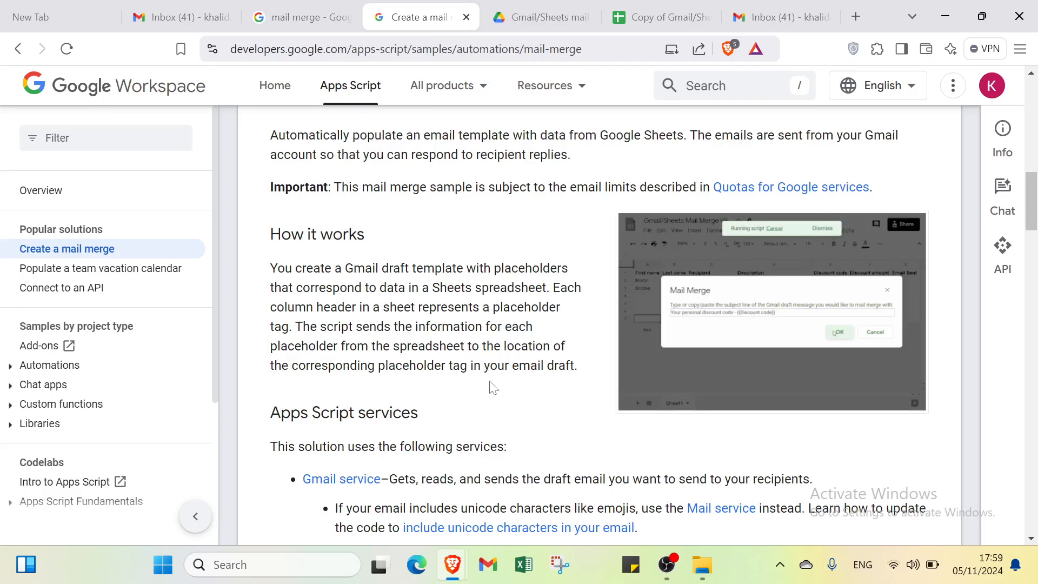
{"action": "scroll", "coordinate": [457, 395], "scroll_direction": "down", "scroll_amount": 7}
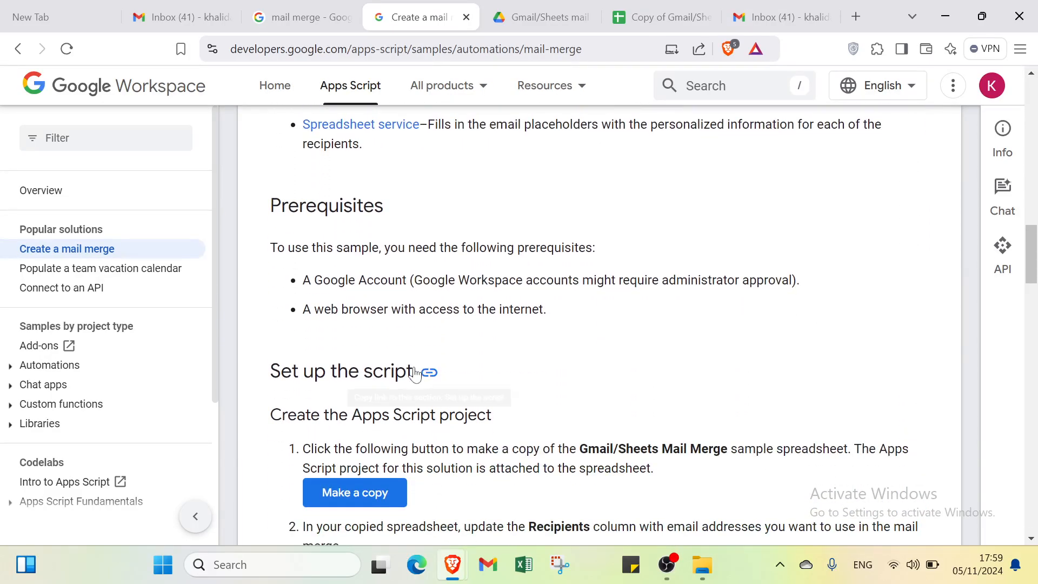
{"action": "scroll", "coordinate": [379, 373], "scroll_direction": "down", "scroll_amount": 3}
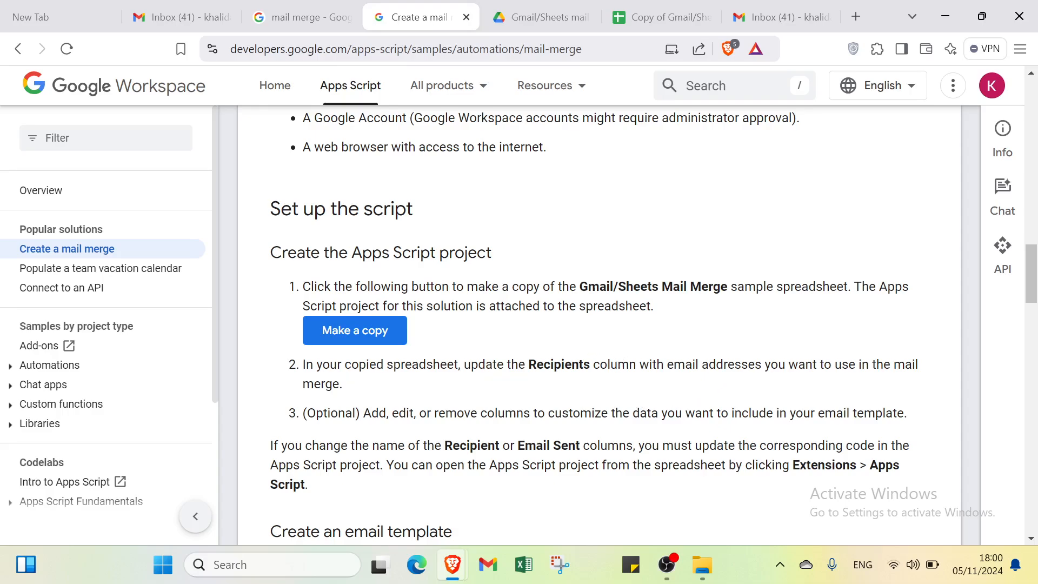
{"action": "scroll", "coordinate": [330, 407], "scroll_direction": "down", "scroll_amount": 2}
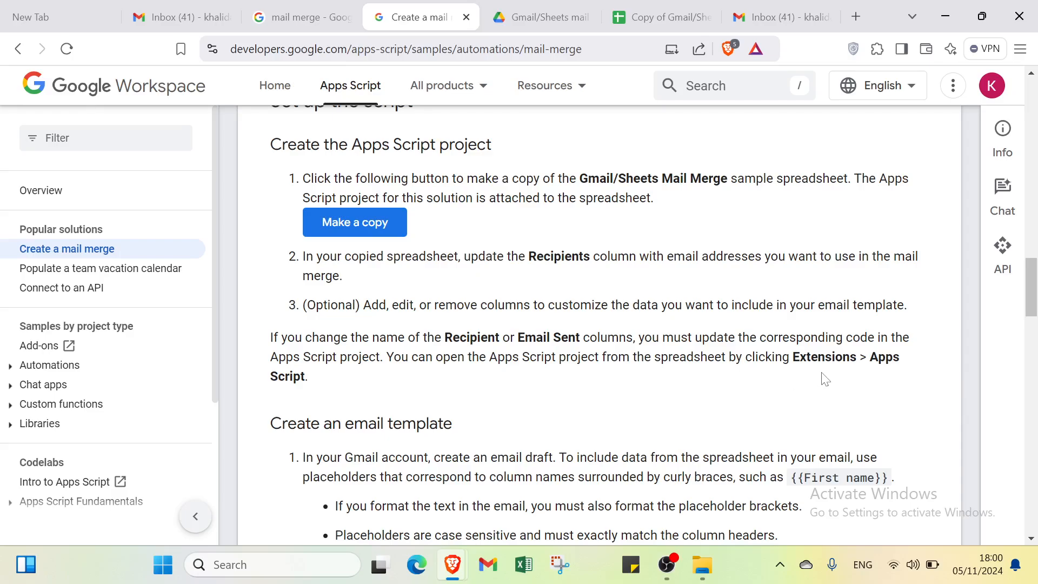
Step: Examine the guide's sections on creating an email template, running the script, reviewing the code and making modifications
{"action": "scroll", "coordinate": [378, 310], "scroll_direction": "down", "scroll_amount": 5}
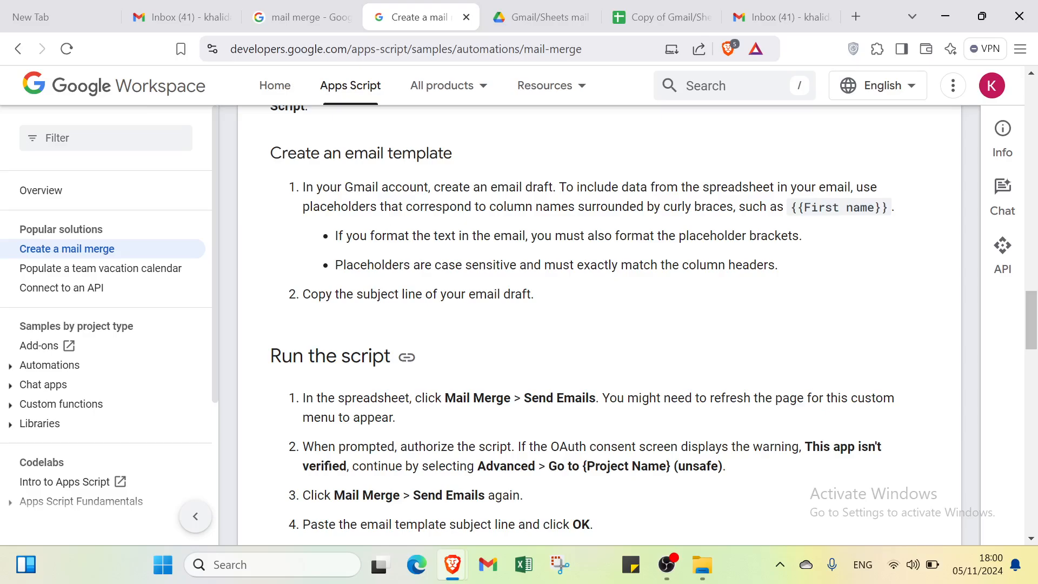
{"action": "scroll", "coordinate": [362, 392], "scroll_direction": "down", "scroll_amount": 2}
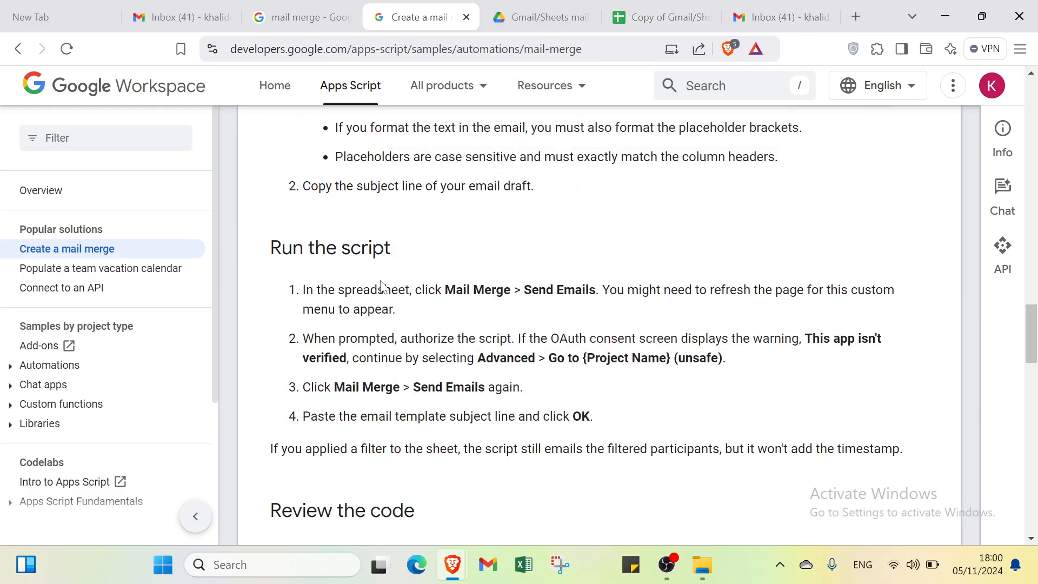
{"action": "scroll", "coordinate": [324, 331], "scroll_direction": "down", "scroll_amount": 5}
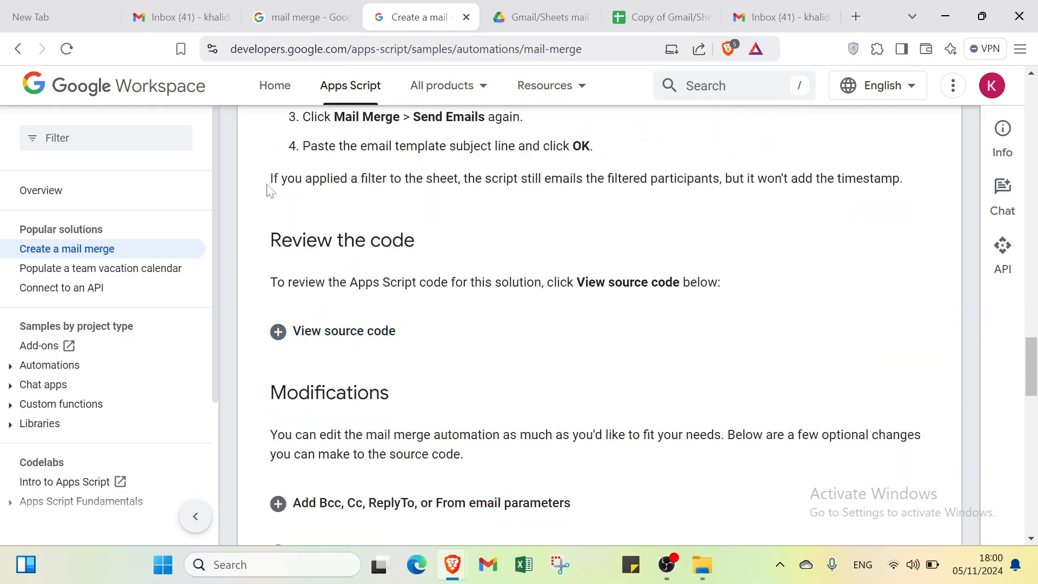
{"action": "scroll", "coordinate": [427, 319], "scroll_direction": "down", "scroll_amount": 2}
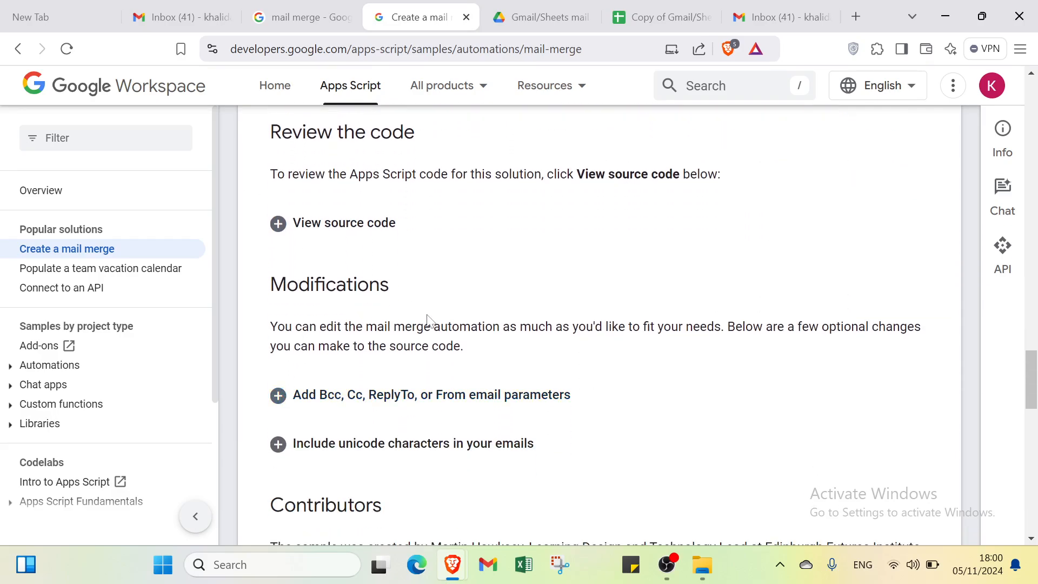
{"action": "scroll", "coordinate": [419, 318], "scroll_direction": "down", "scroll_amount": 5}
{"action": "scroll", "coordinate": [407, 315], "scroll_direction": "down", "scroll_amount": 3}
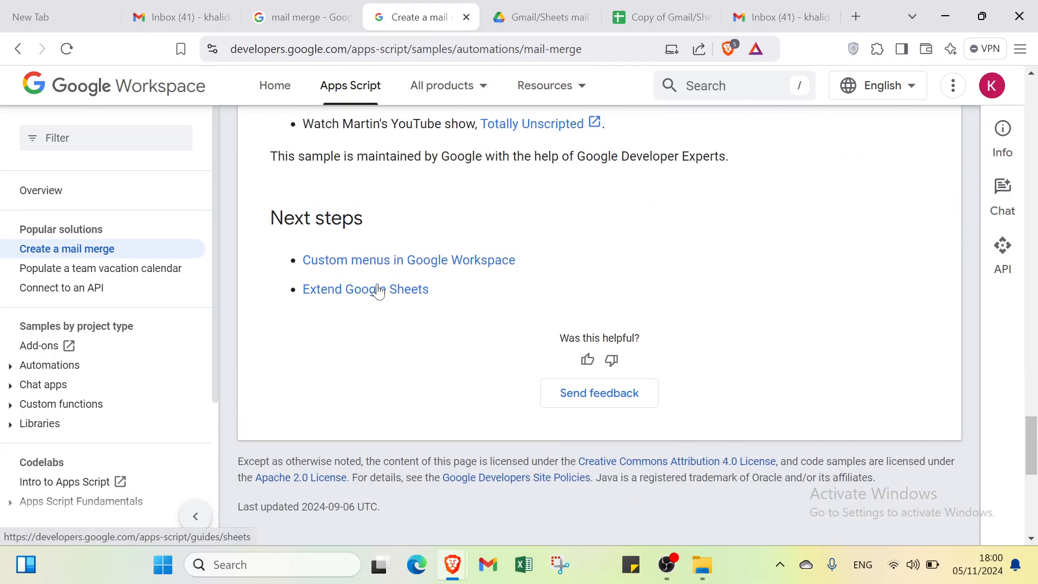
{"action": "scroll", "coordinate": [383, 290], "scroll_direction": "up", "scroll_amount": 15}
{"action": "scroll", "coordinate": [378, 293], "scroll_direction": "up", "scroll_amount": 6}
{"action": "scroll", "coordinate": [378, 293], "scroll_direction": "down", "scroll_amount": 5}
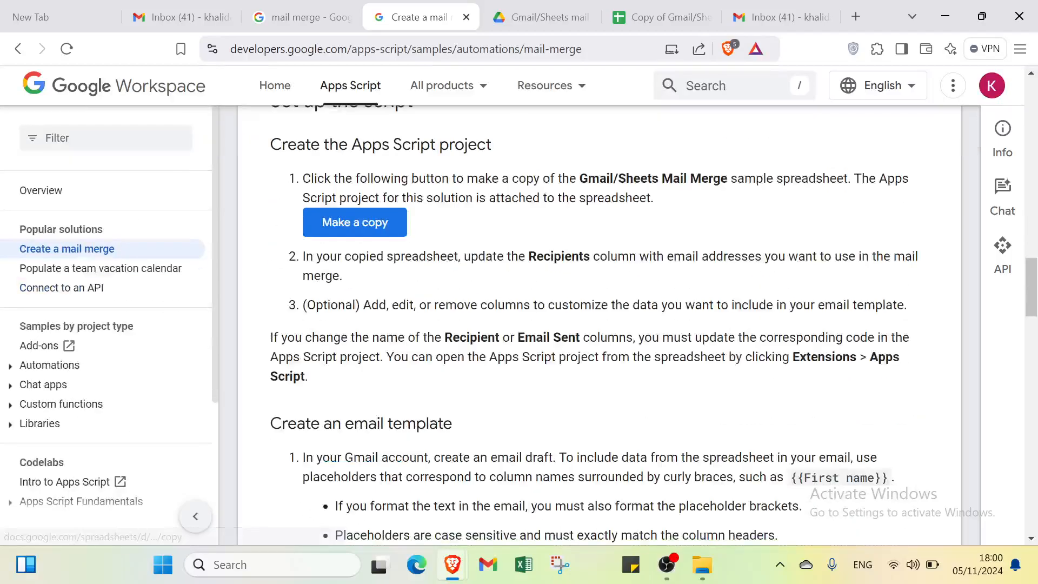
{"action": "scroll", "coordinate": [439, 221], "scroll_direction": "up", "scroll_amount": 4}
{"action": "scroll", "coordinate": [439, 221], "scroll_direction": "up", "scroll_amount": 10}
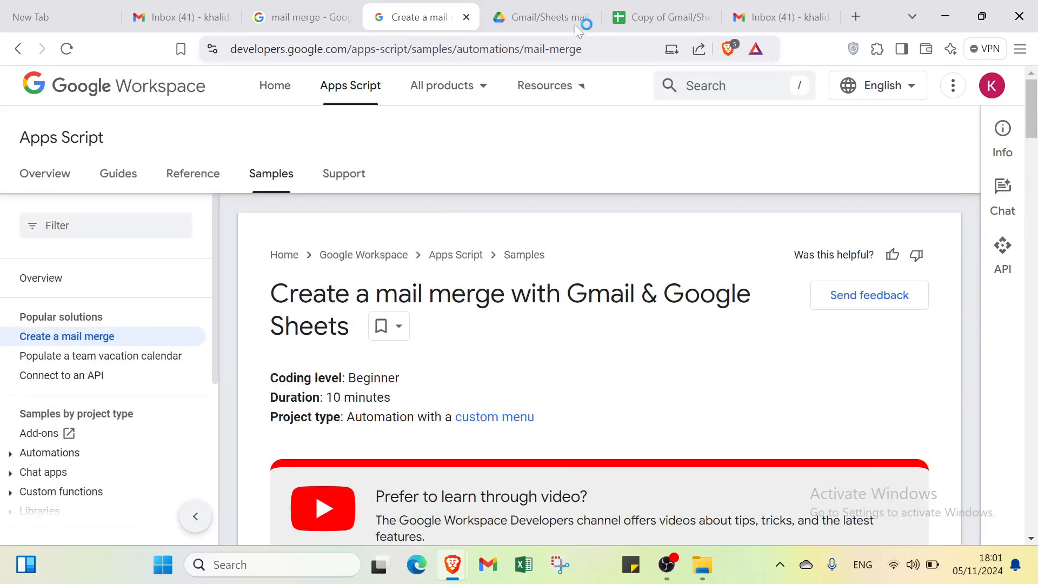
Step: Make a copy of the Gmail/Sheets mail merge sample spreadsheet and show the copied sheet
{"action": "left_click", "coordinate": [576, 25]}
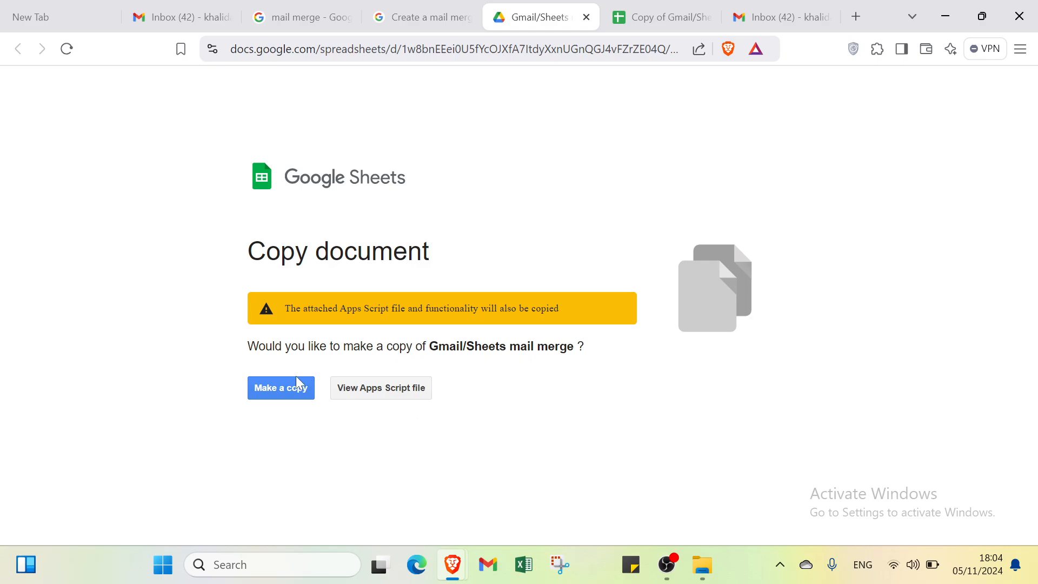
{"action": "left_click", "coordinate": [287, 388]}
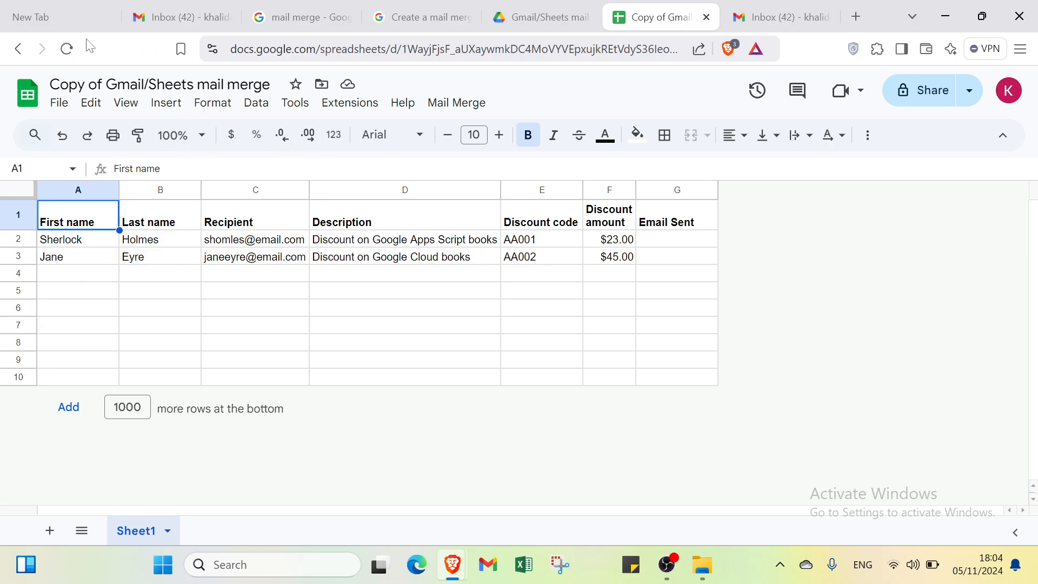
Step: Examine the copied spreadsheet's title and the sample entries in its First name column
{"action": "left_click", "coordinate": [218, 84]}
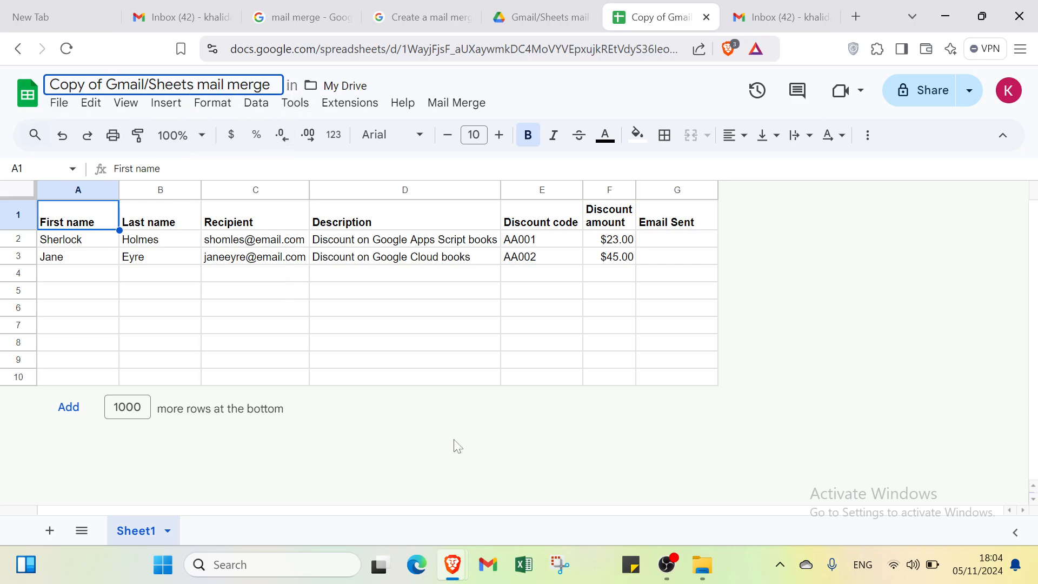
{"action": "left_click", "coordinate": [416, 378]}
{"action": "left_click", "coordinate": [77, 226]}
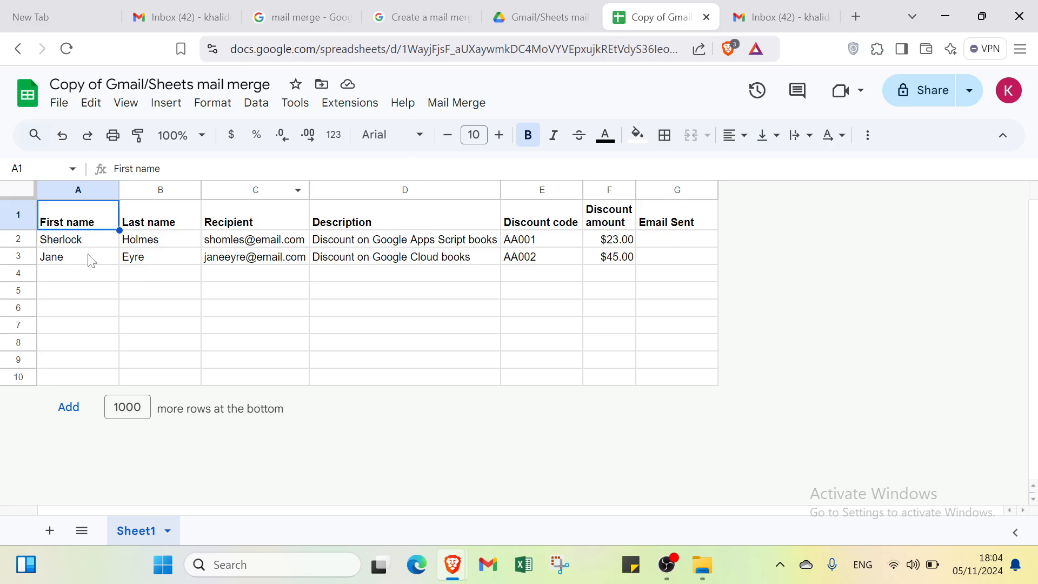
{"action": "left_click", "coordinate": [54, 261]}
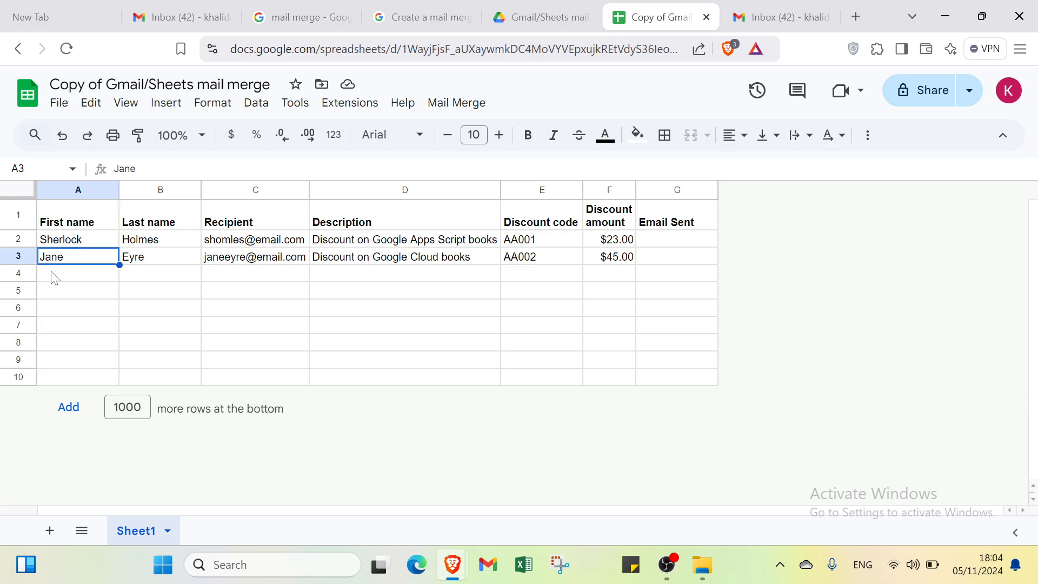
Step: Examine the rows beneath the sample entries, column by column from First name to Discount amount
{"action": "left_click", "coordinate": [54, 276]}
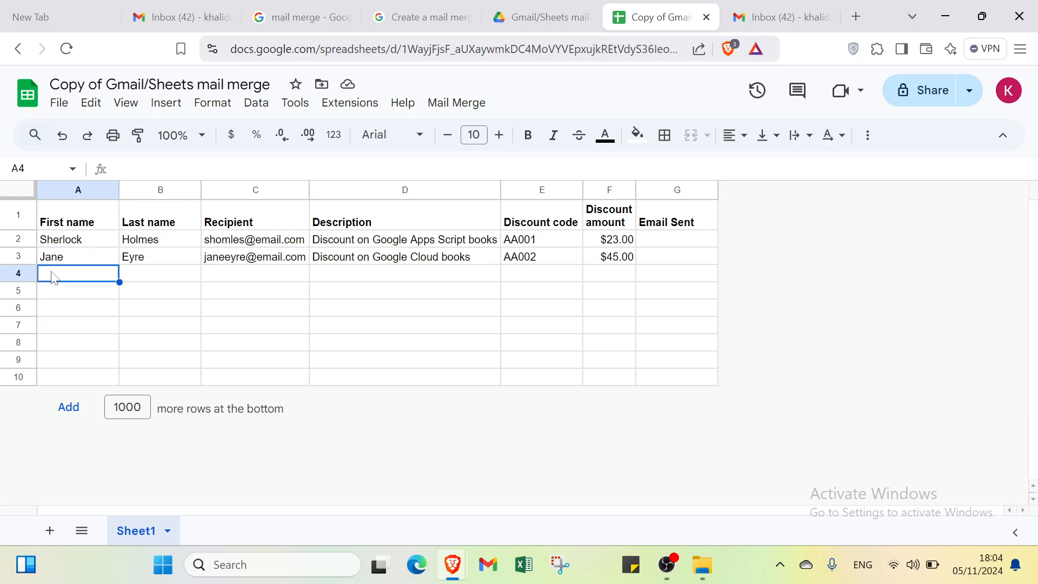
{"action": "left_click", "coordinate": [161, 271]}
{"action": "left_click", "coordinate": [262, 291]}
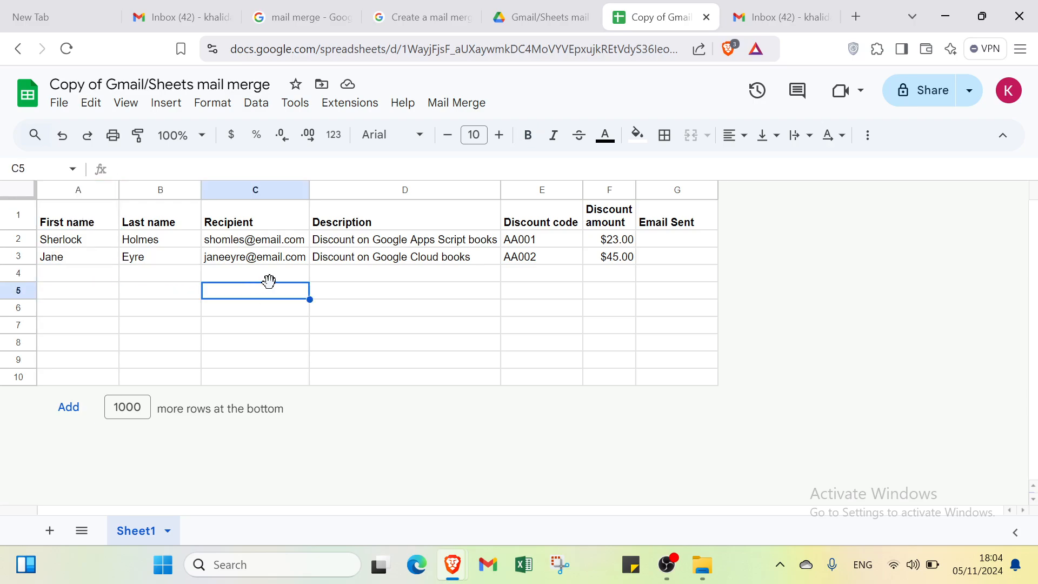
{"action": "left_click", "coordinate": [270, 279]}
{"action": "left_click", "coordinate": [369, 277]}
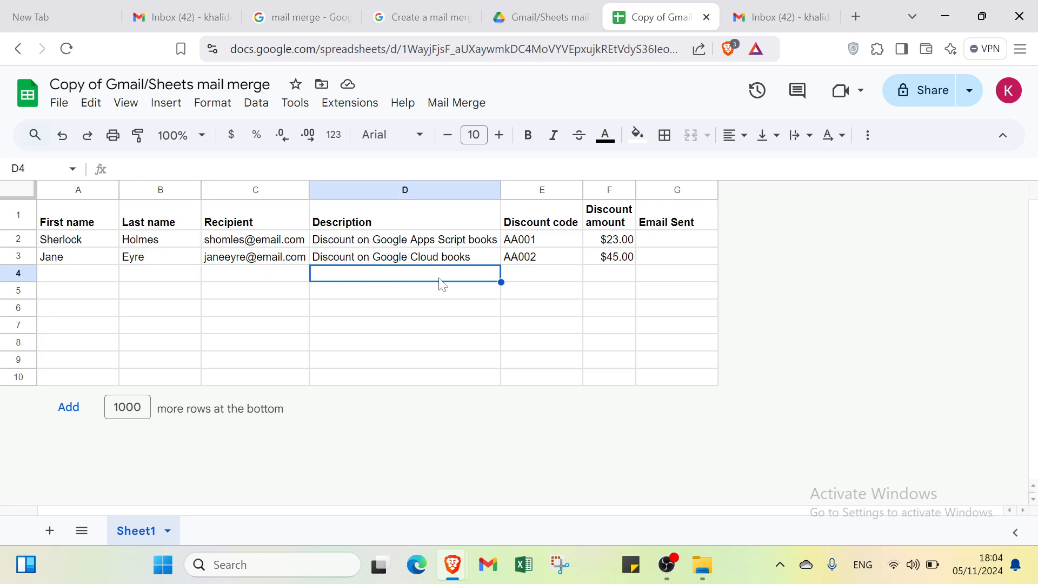
{"action": "left_click", "coordinate": [547, 260]}
{"action": "left_click", "coordinate": [609, 277]}
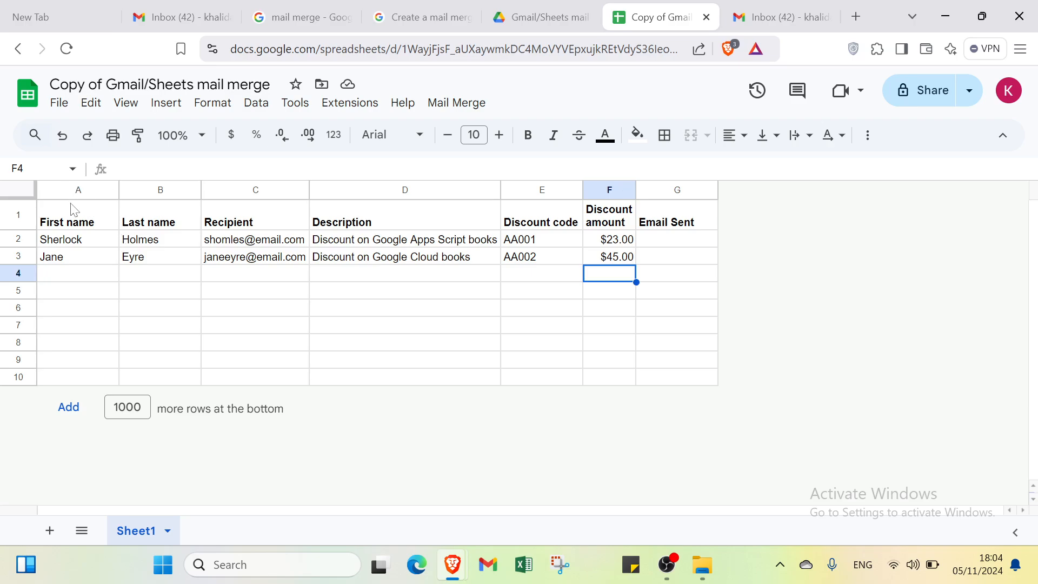
Step: Examine the header row's column names, including First name, Last name, Recipient and Discount code
{"action": "left_click", "coordinate": [84, 219]}
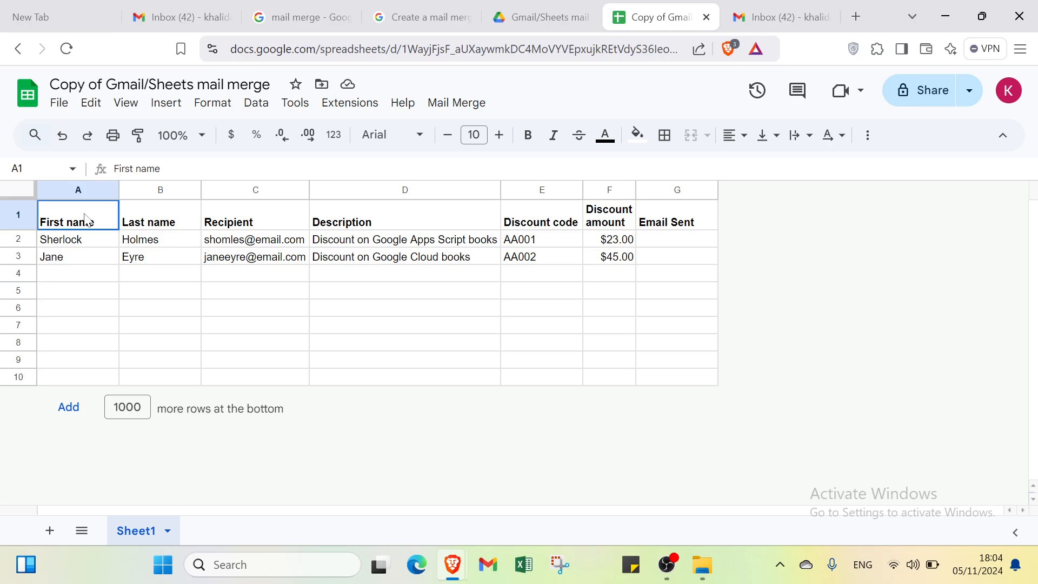
{"action": "left_click", "coordinate": [145, 222]}
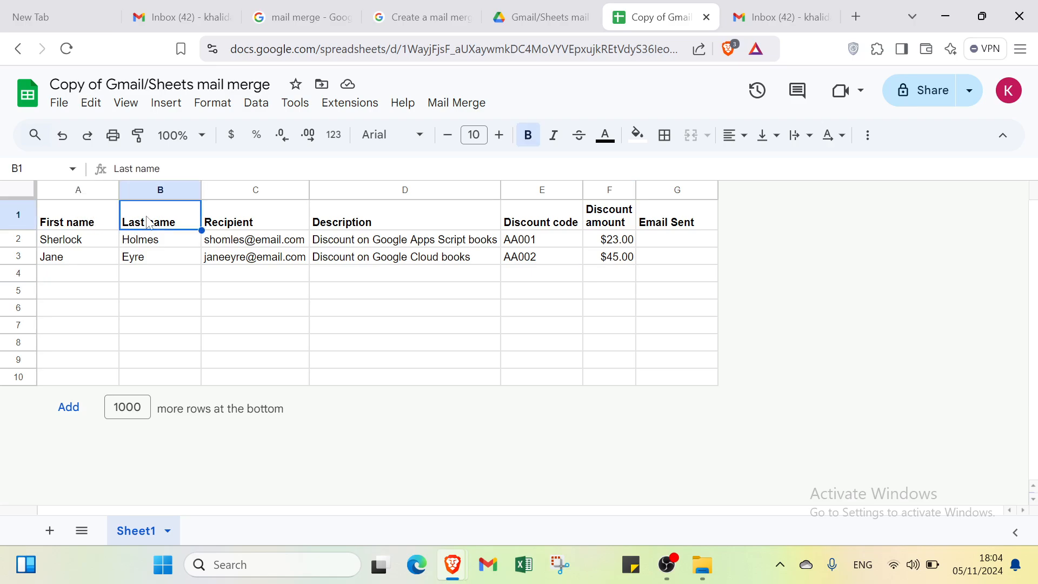
{"action": "left_click", "coordinate": [233, 218]}
{"action": "left_click", "coordinate": [363, 225]}
{"action": "left_click", "coordinate": [224, 221]}
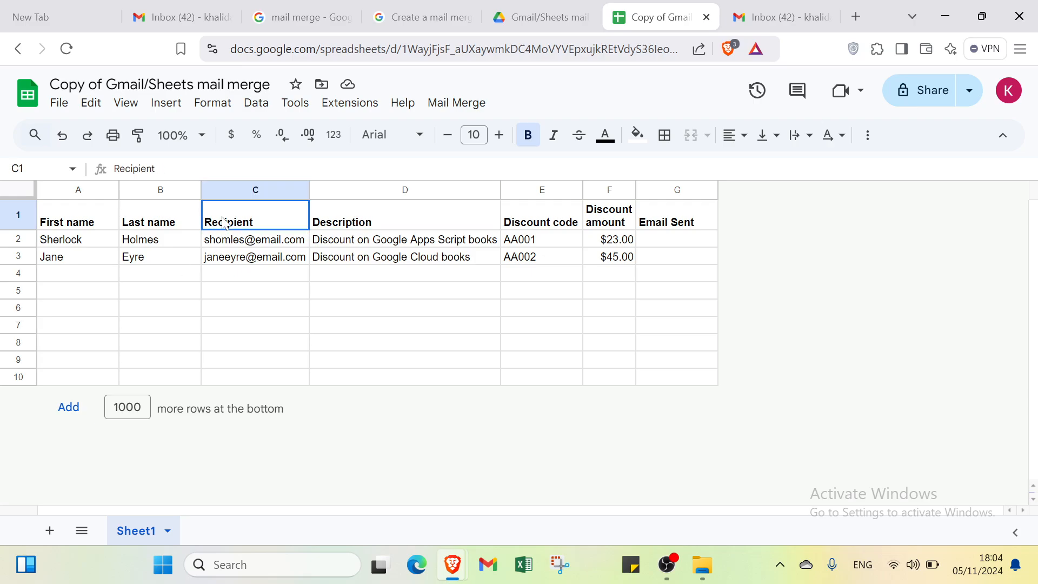
{"action": "left_click", "coordinate": [169, 219]}
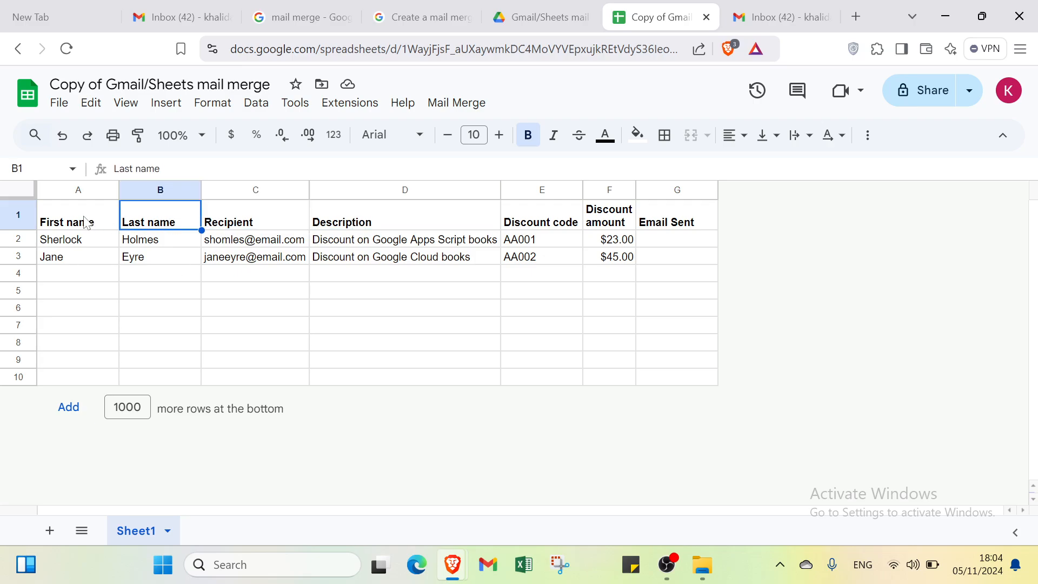
{"action": "left_click", "coordinate": [87, 220]}
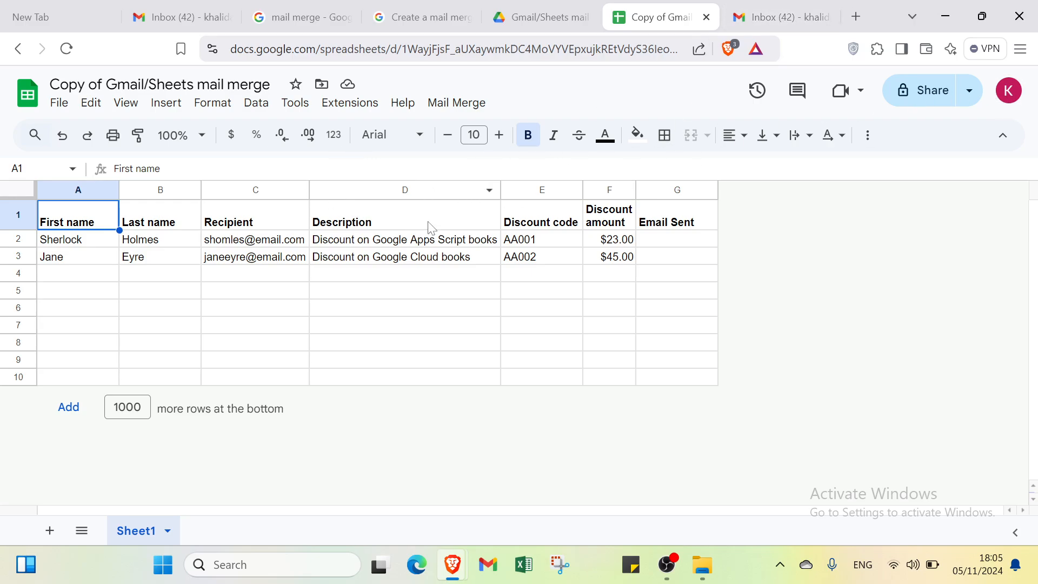
{"action": "left_click", "coordinate": [529, 226]}
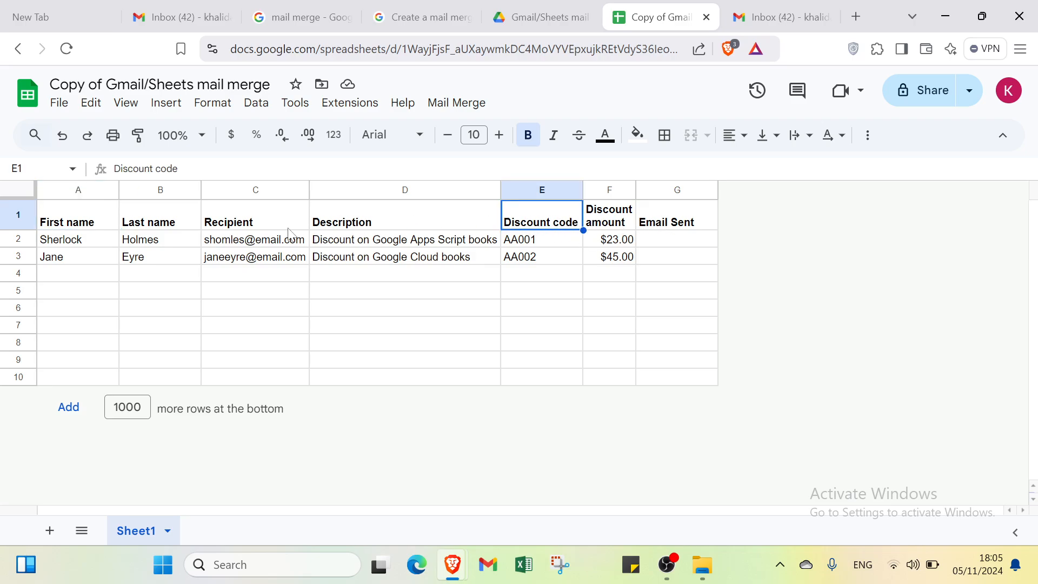
Step: Look over the empty cells of row 4 from First name to Discount code as space for further recipients
{"action": "left_click", "coordinate": [100, 279]}
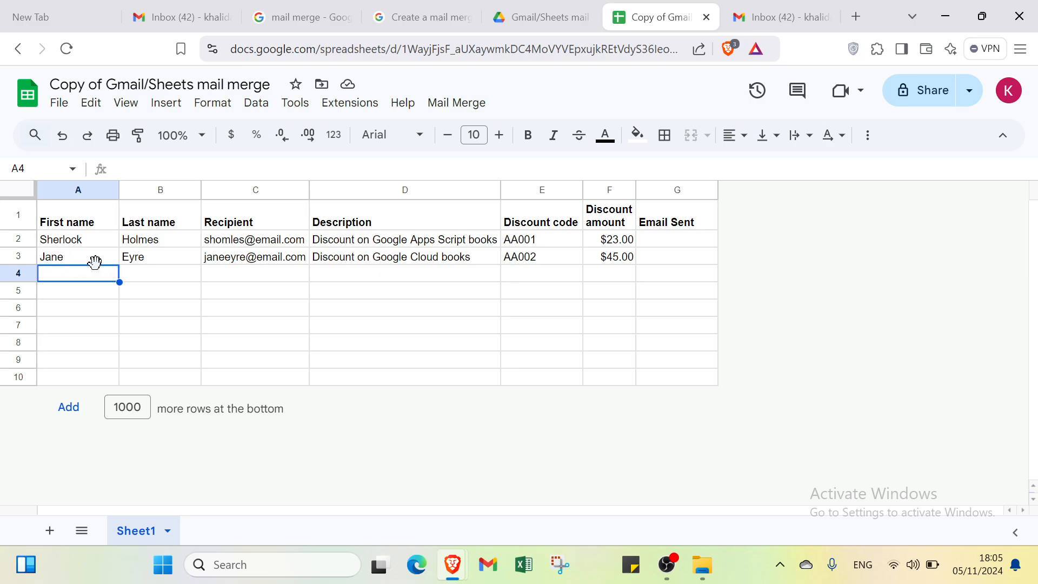
{"action": "left_click", "coordinate": [133, 280]}
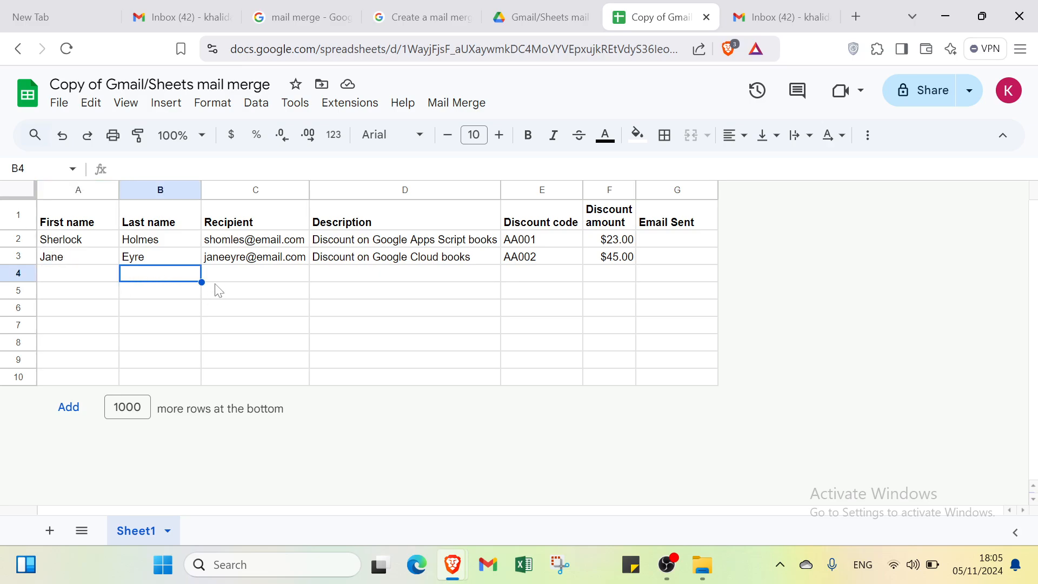
{"action": "left_click", "coordinate": [219, 287]}
{"action": "left_click", "coordinate": [325, 285]}
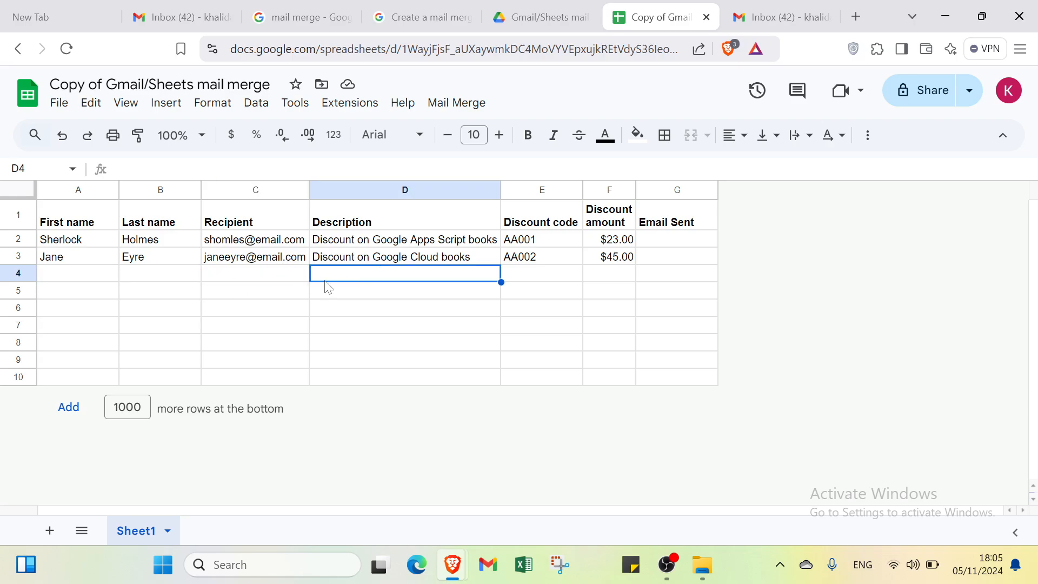
{"action": "left_click", "coordinate": [523, 280]}
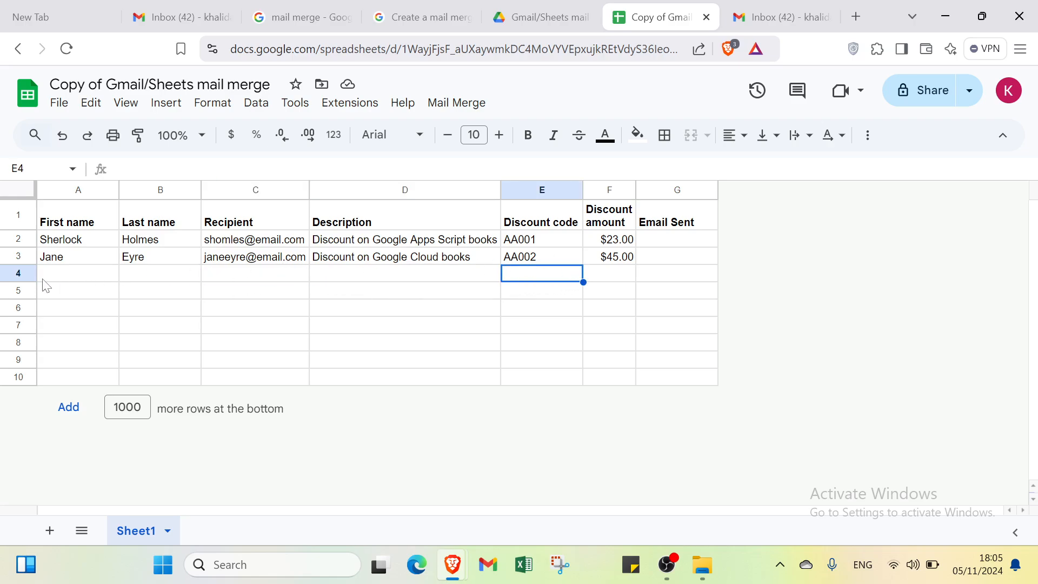
{"action": "left_click", "coordinate": [70, 278]}
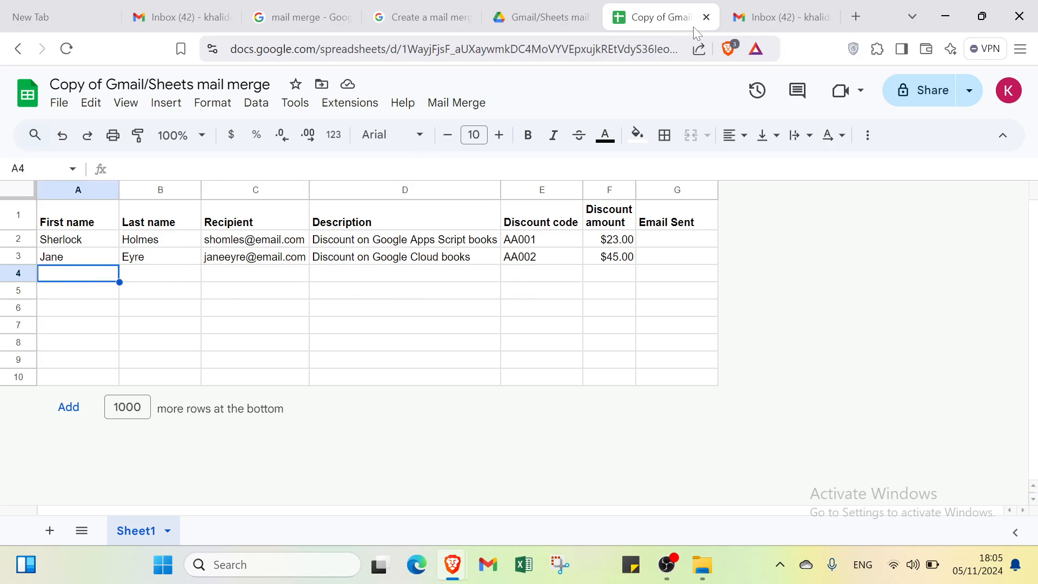
Step: Switch to the Gmail draft and complete its recipient as {{Recipient}}, checking the wording against the sheet's column header
{"action": "left_click", "coordinate": [778, 17]}
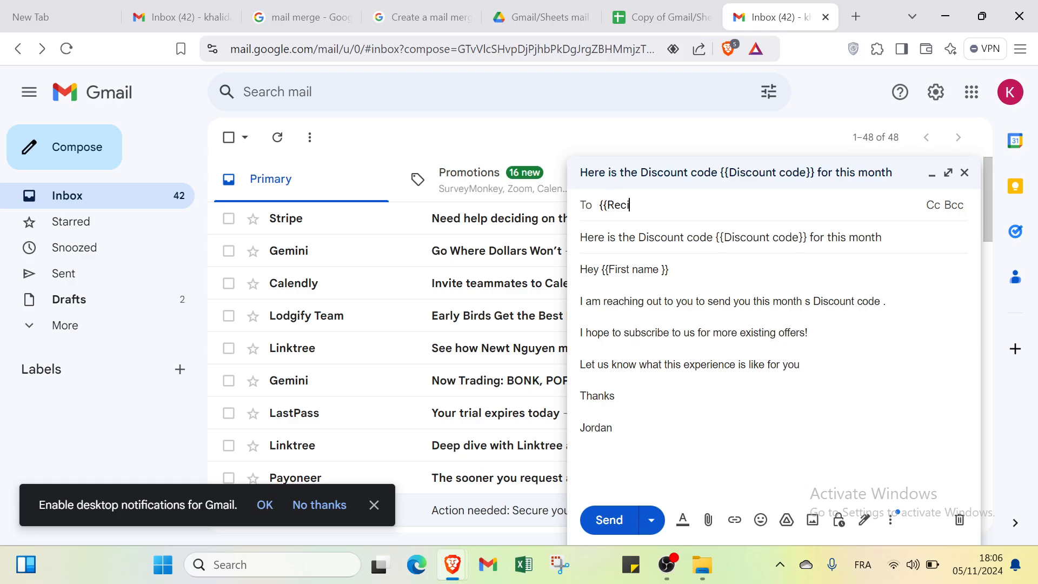
{"action": "type", "text": "ents"}
{"action": "left_click", "coordinate": [661, 17]}
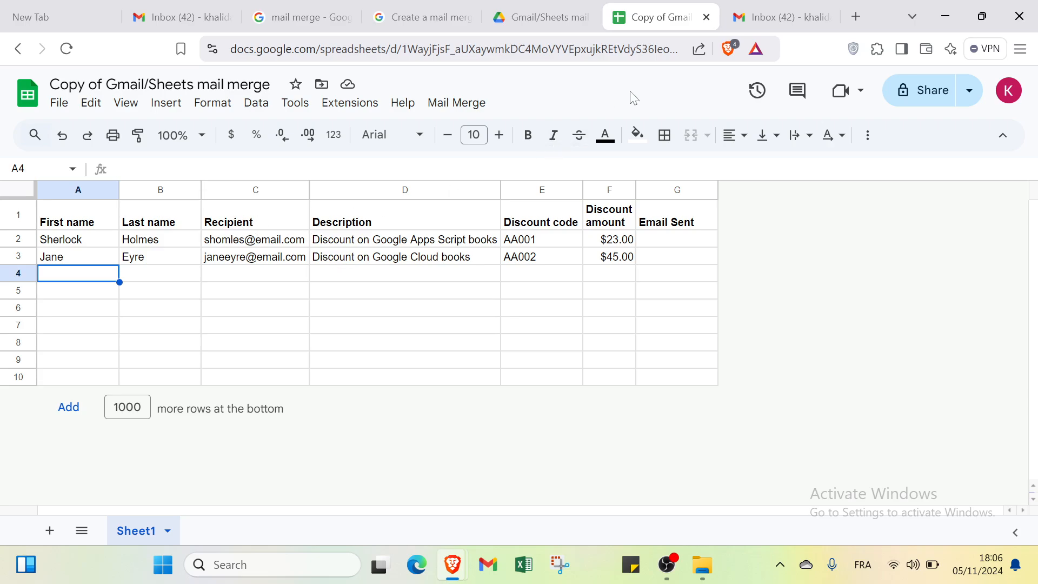
{"action": "left_click", "coordinate": [771, 20]}
{"action": "key", "text": "BackSpace"}
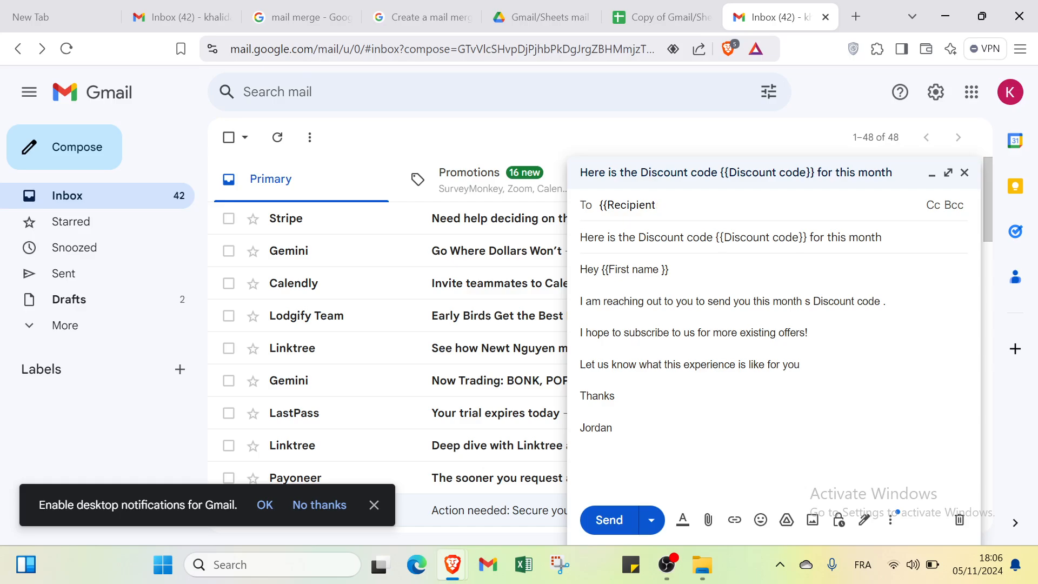
{"action": "type", "text": "}}"}
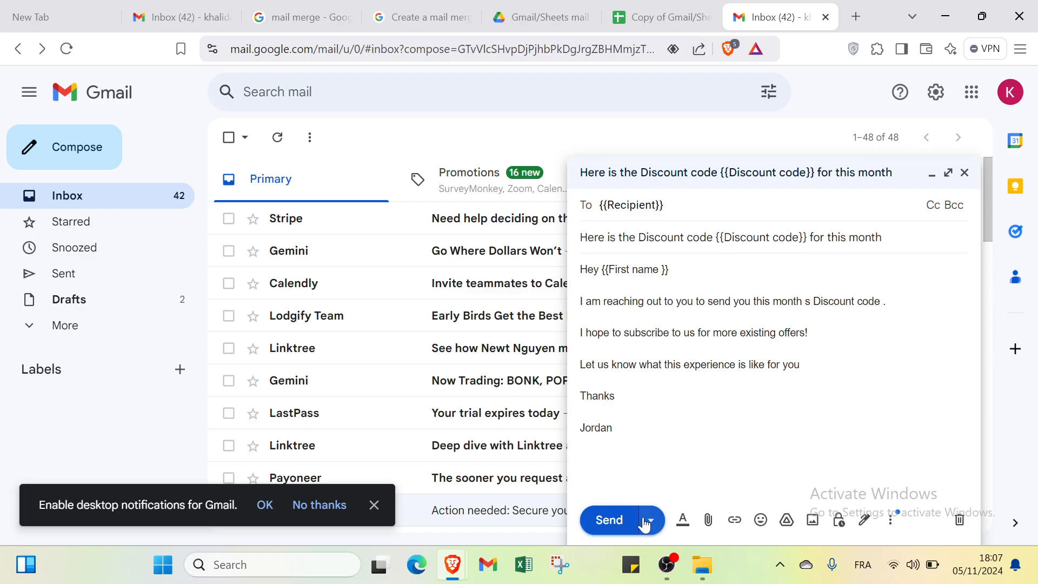
Step: Try to run Send Emails from the mail merge spreadsheet, accept the script's permission request and close the account chooser
{"action": "left_click", "coordinate": [648, 17]}
{"action": "left_click", "coordinate": [473, 106]}
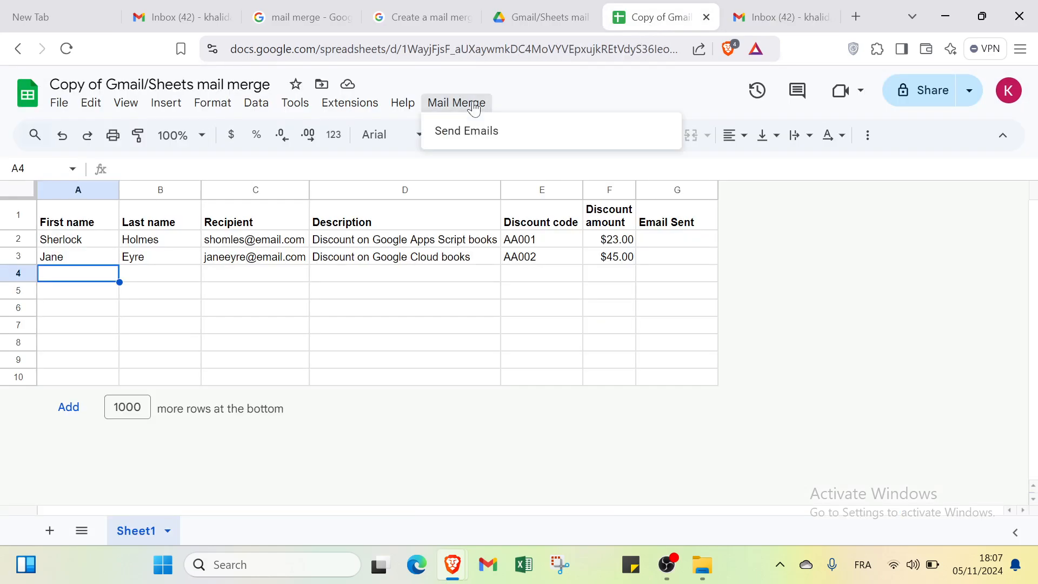
{"action": "left_click", "coordinate": [466, 131]}
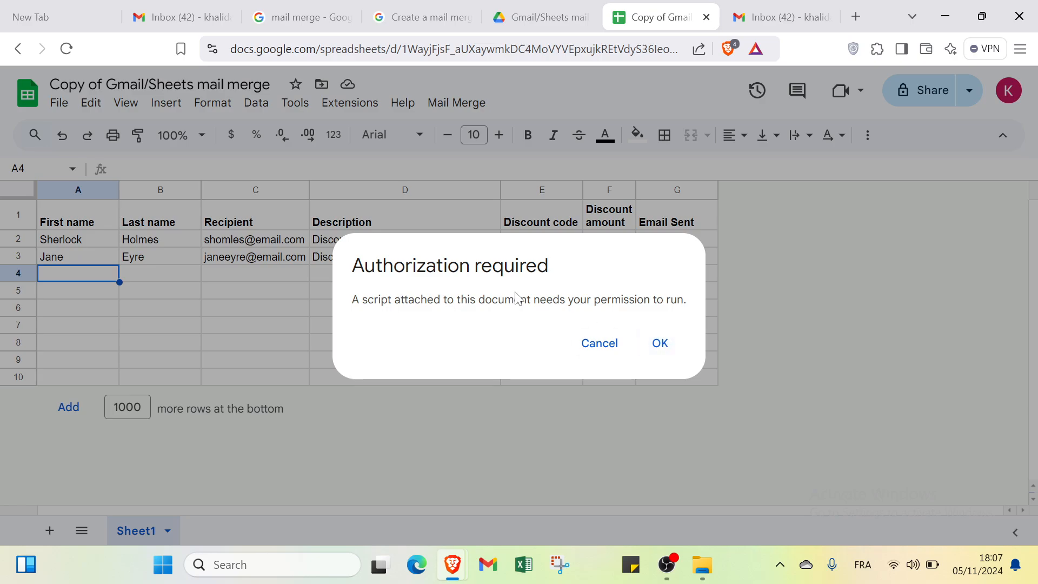
{"action": "left_click", "coordinate": [661, 344]}
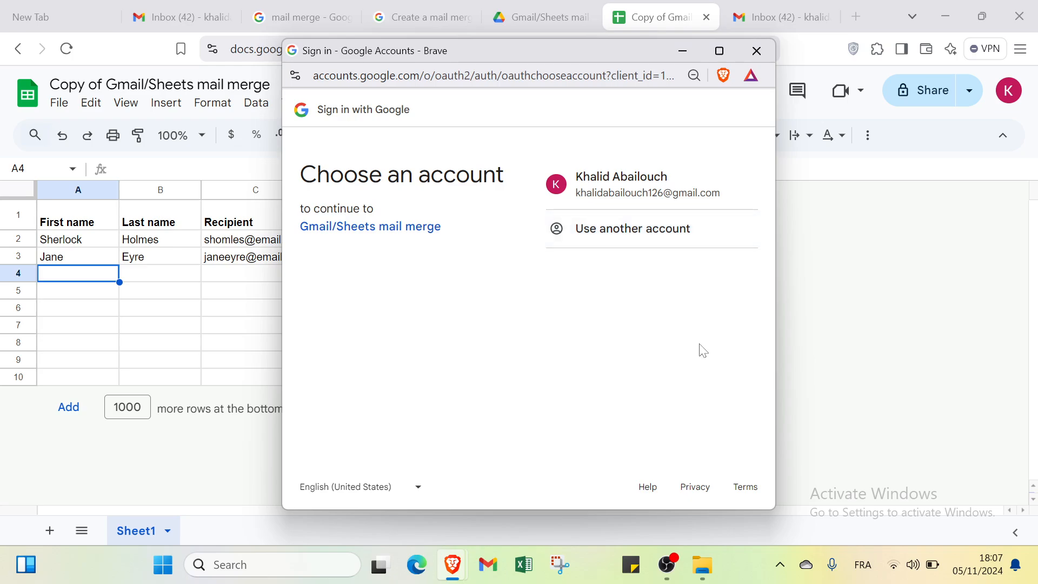
{"action": "left_click", "coordinate": [755, 54]}
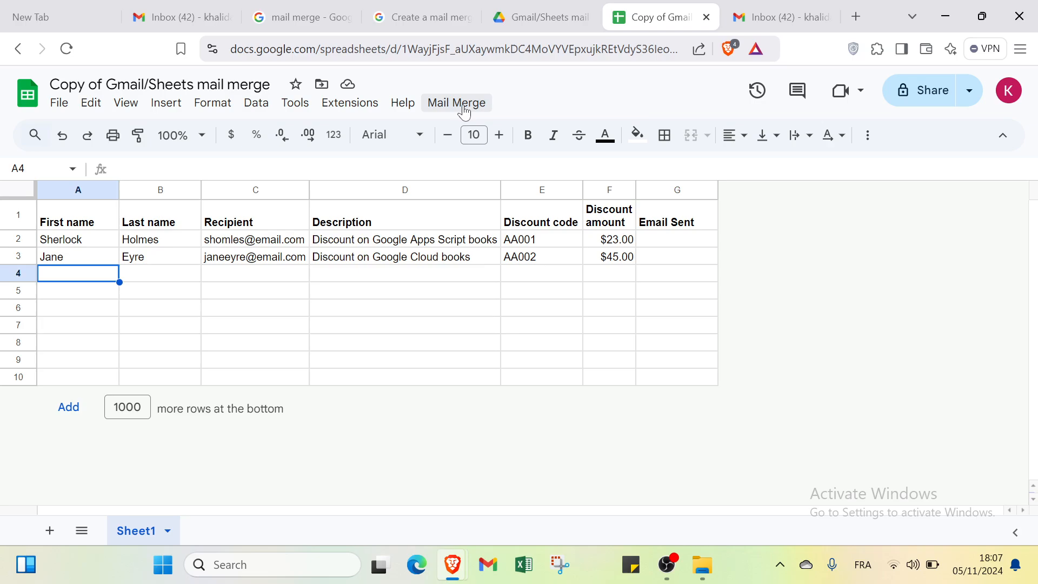
{"action": "key", "text": "Tab"}
{"action": "key", "text": "Tab"}
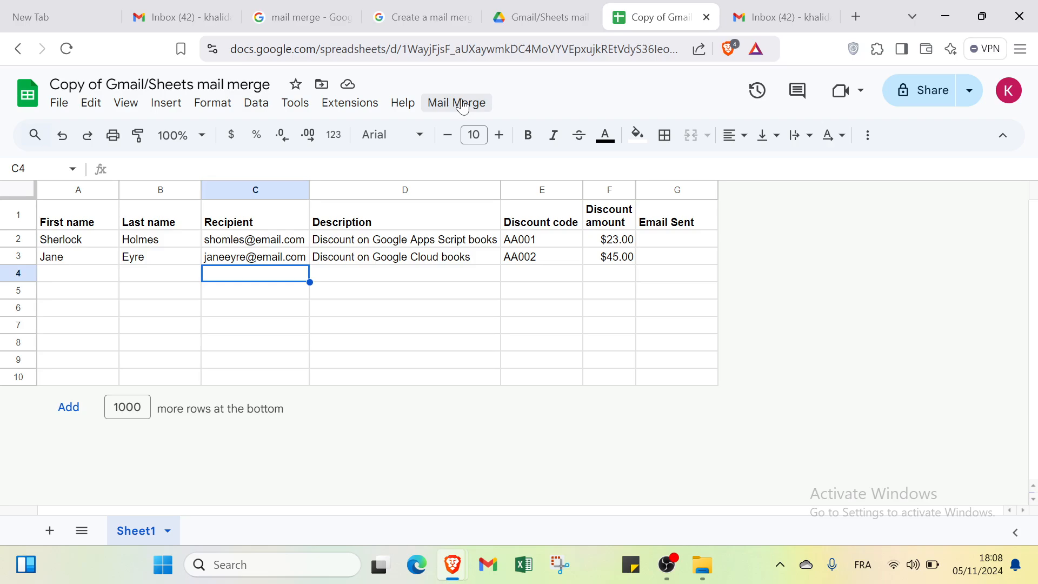
{"action": "key", "text": "Right"}
{"action": "key", "text": "Right"}
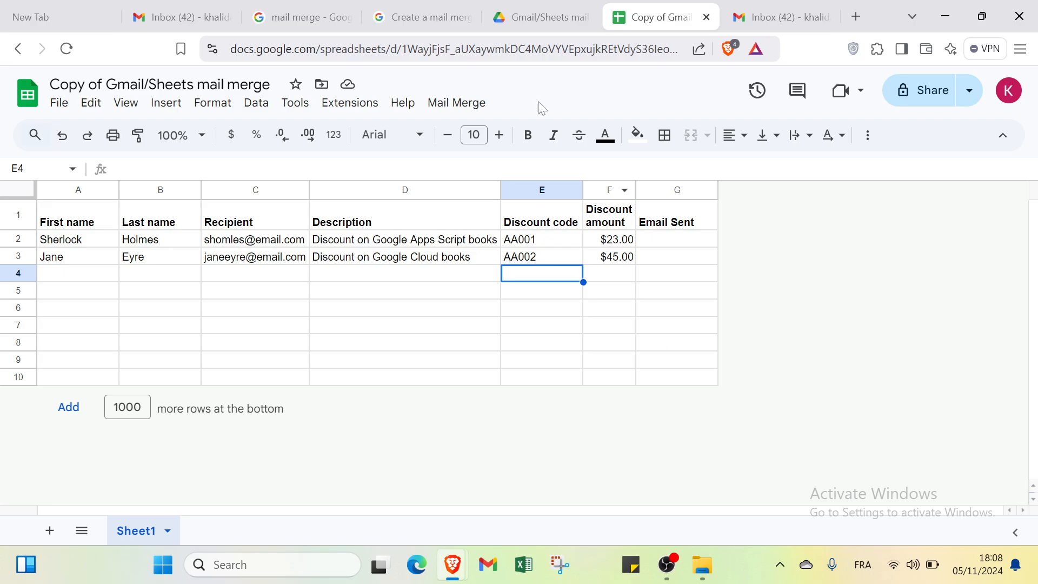
{"action": "left_click", "coordinate": [76, 11]}
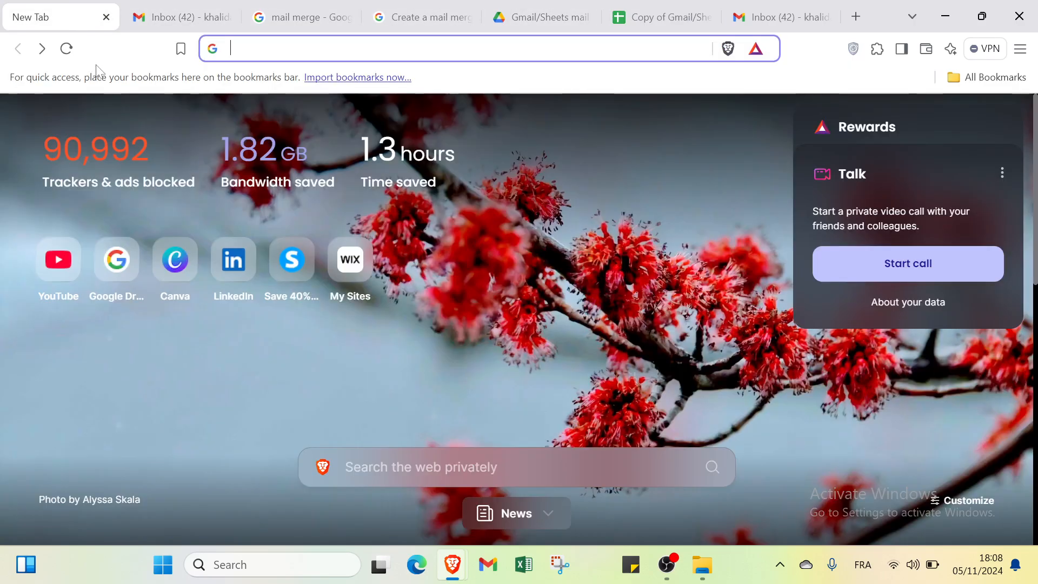